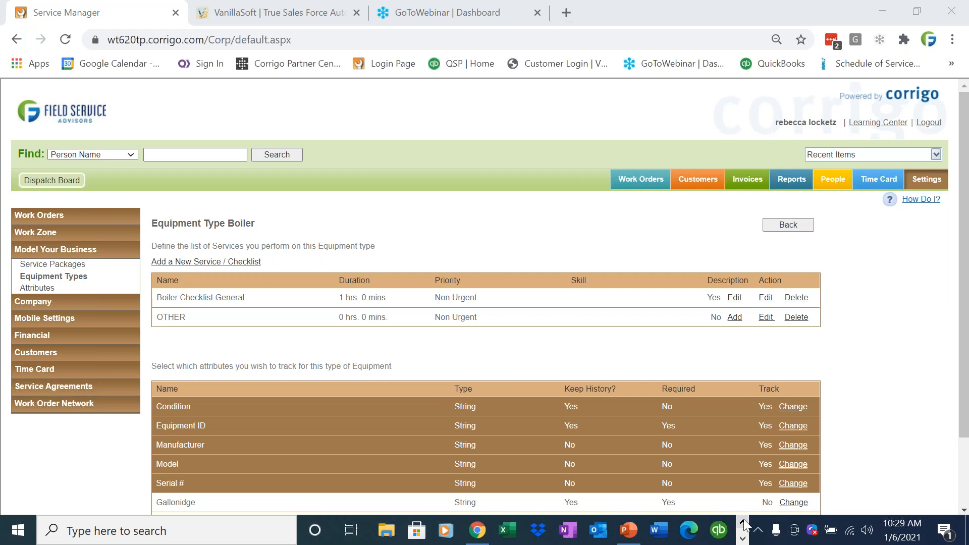
- Switch to PowerPoint, present the Intuit Field Service Management title slide, and return to the Service Manager page in the browser
mouse_move(638, 535)
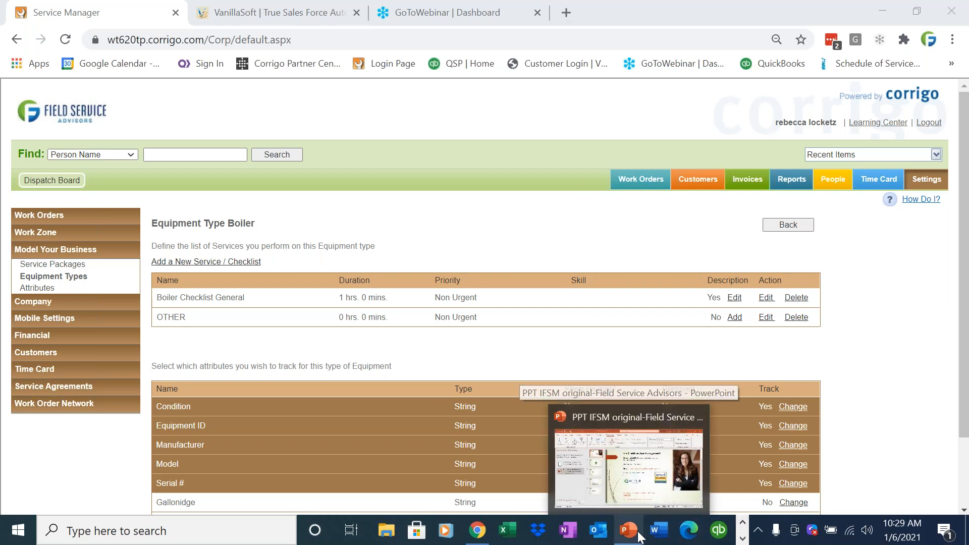
left_click(628, 467)
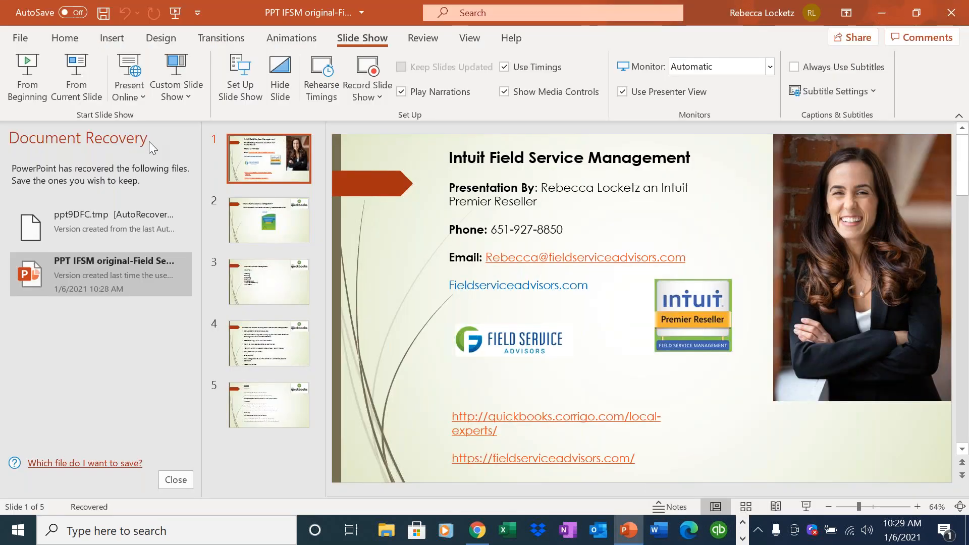
left_click(27, 76)
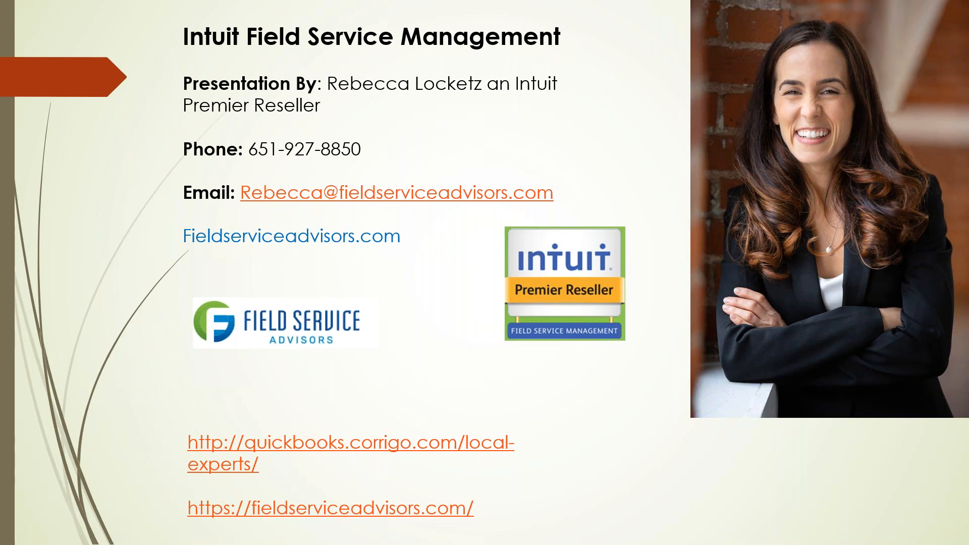
key("Escape")
left_click(904, 11)
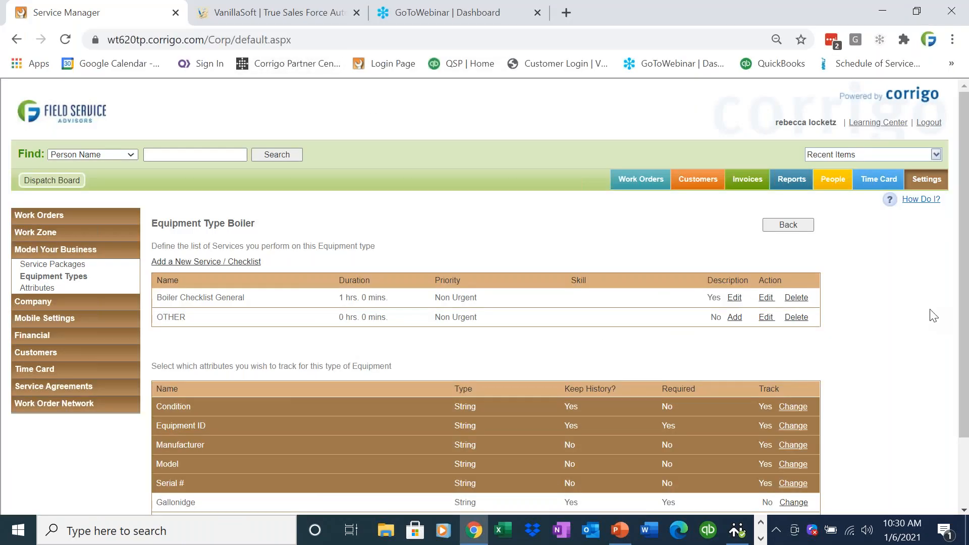
- Search Customers by the customer's first name to open the record, and examine its Service Agreements section
left_click_drag(967, 301, 966, 313)
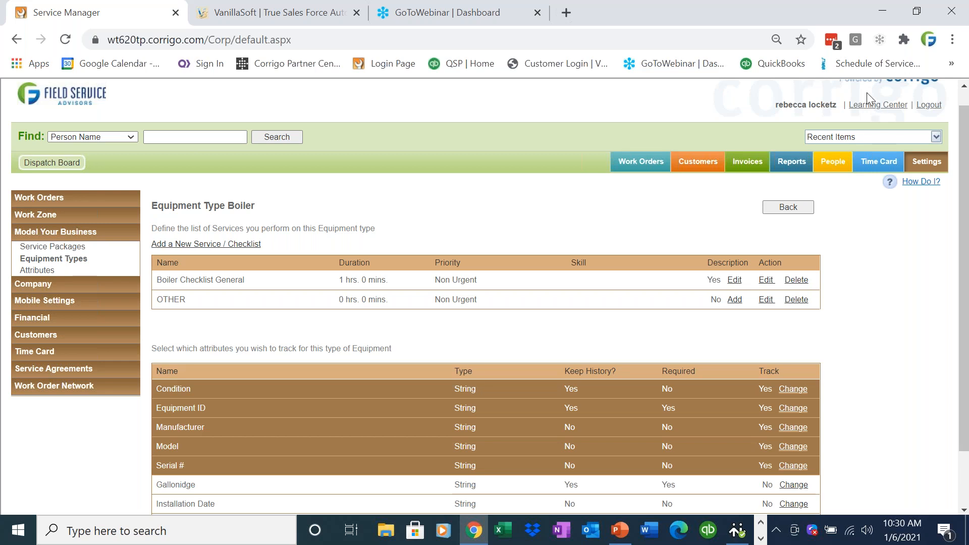
left_click(709, 166)
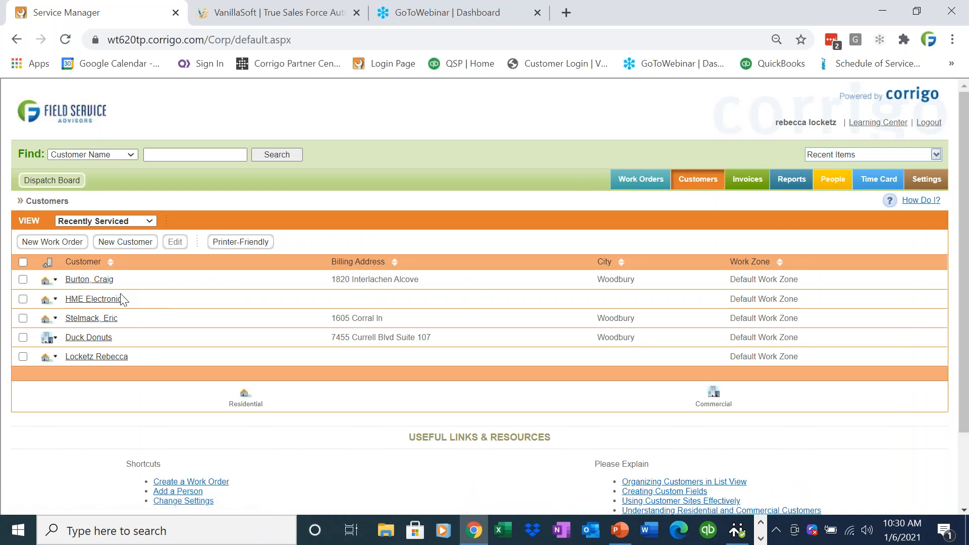
left_click(208, 153)
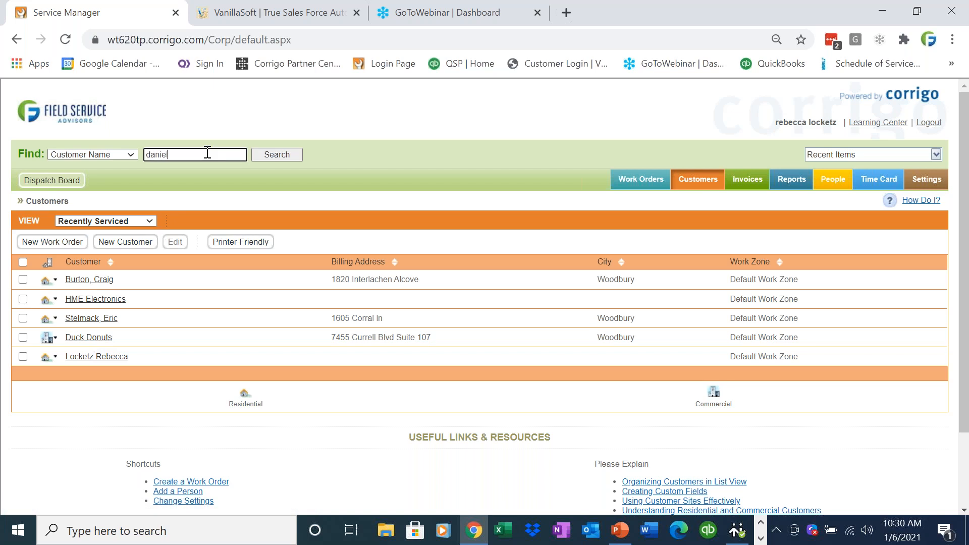
type("daniel")
key("Return")
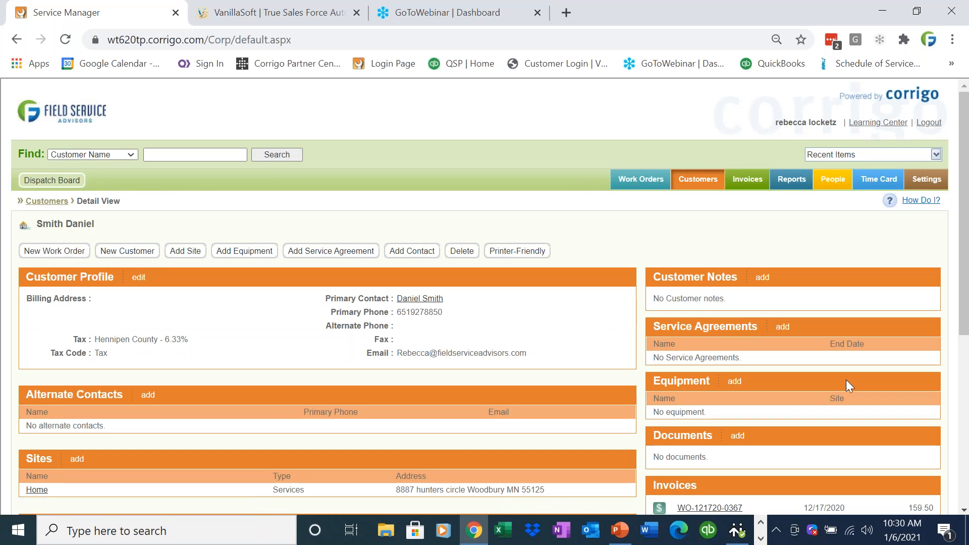
left_click_drag(759, 346, 650, 329)
left_click(701, 354)
left_click_drag(735, 353, 642, 354)
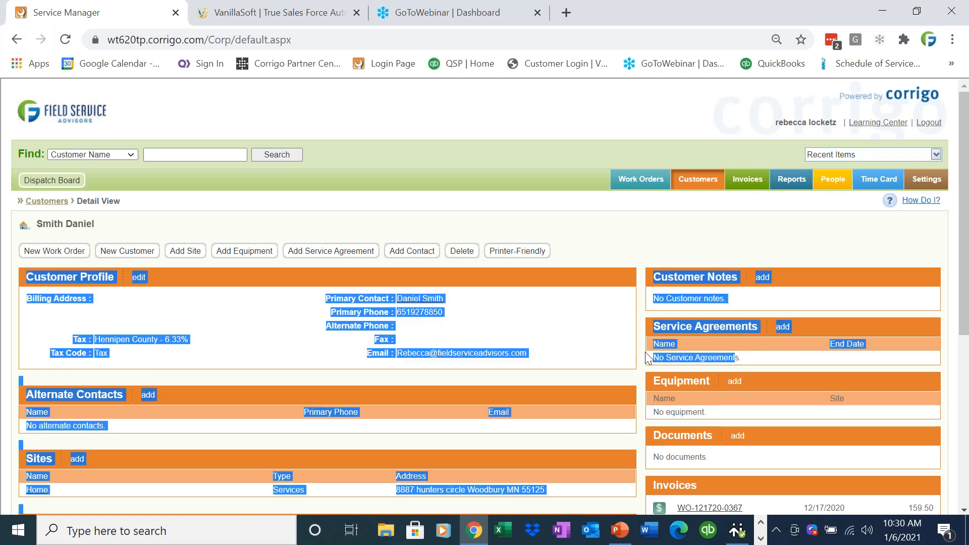
left_click(644, 353)
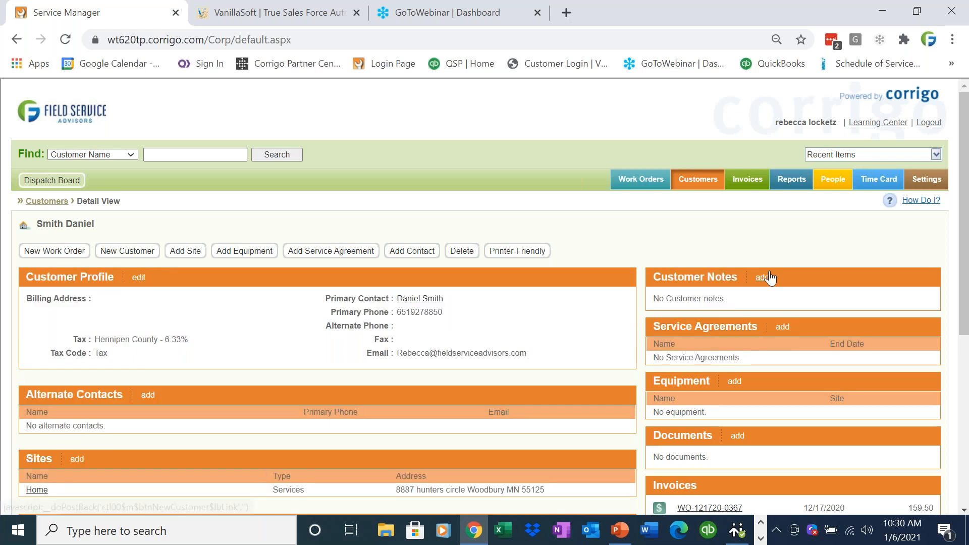
- Go to the Model Your Business settings and open the services of the Boiler equipment type
left_click(927, 182)
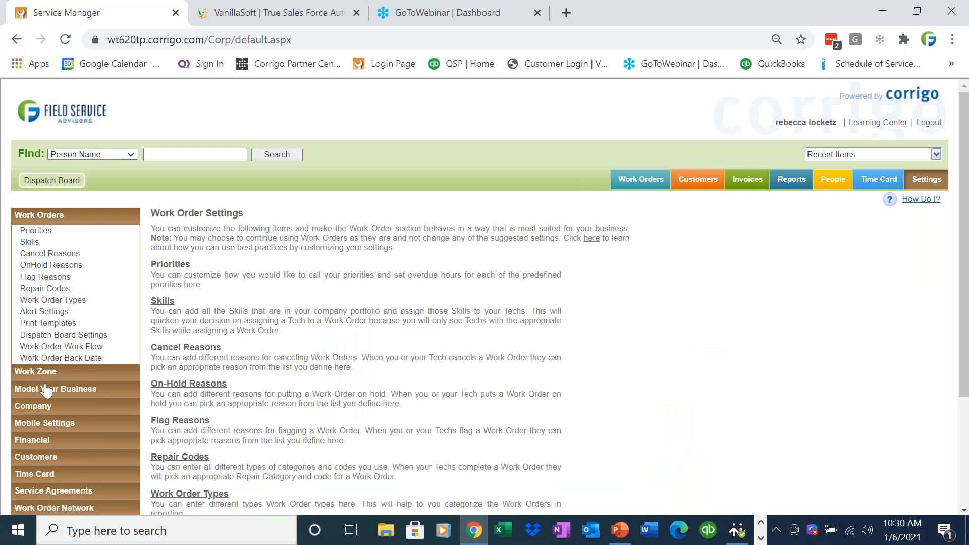
left_click(45, 390)
left_click(187, 270)
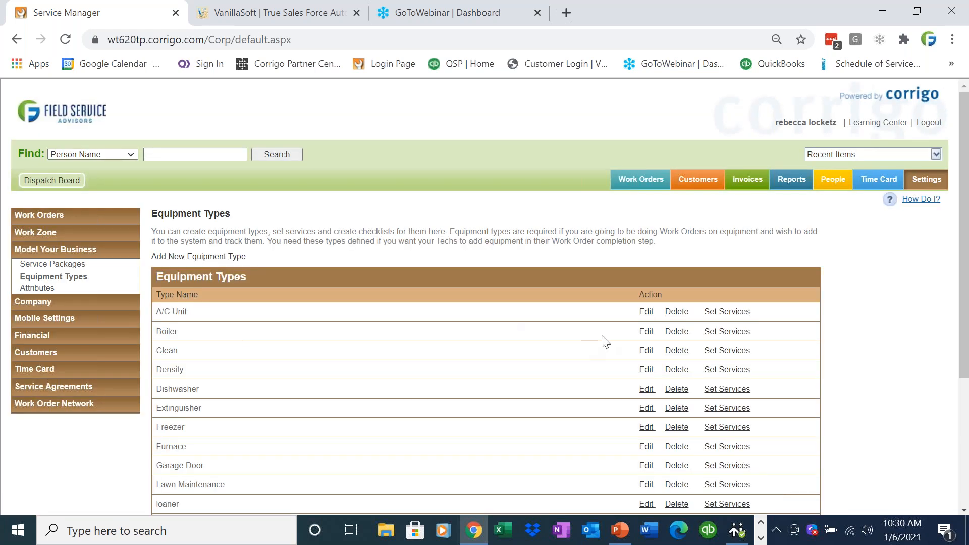
left_click(733, 332)
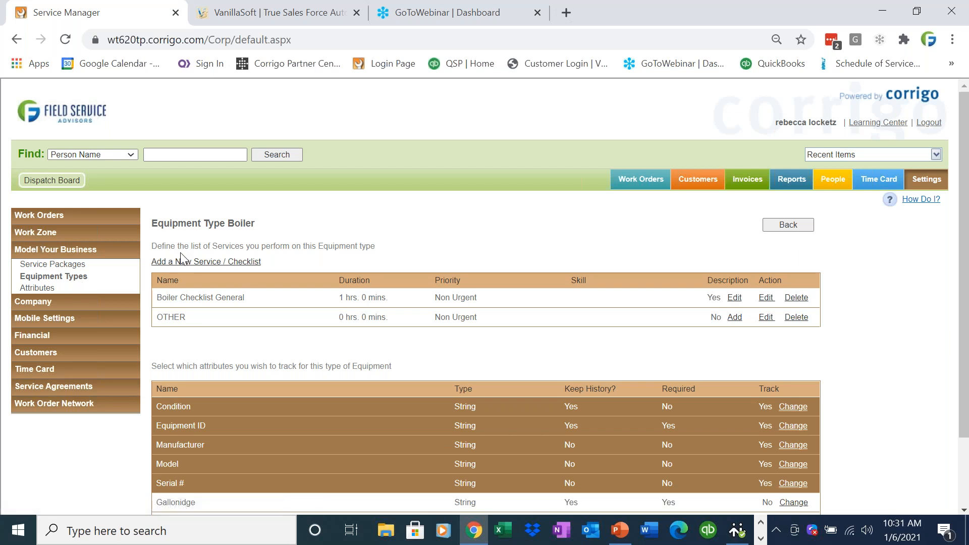
left_click(69, 276)
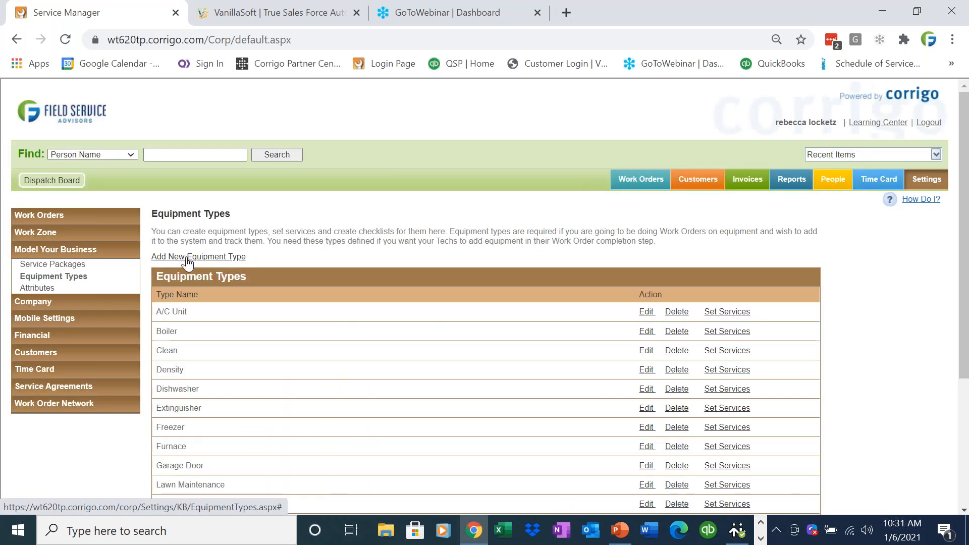
left_click(187, 256)
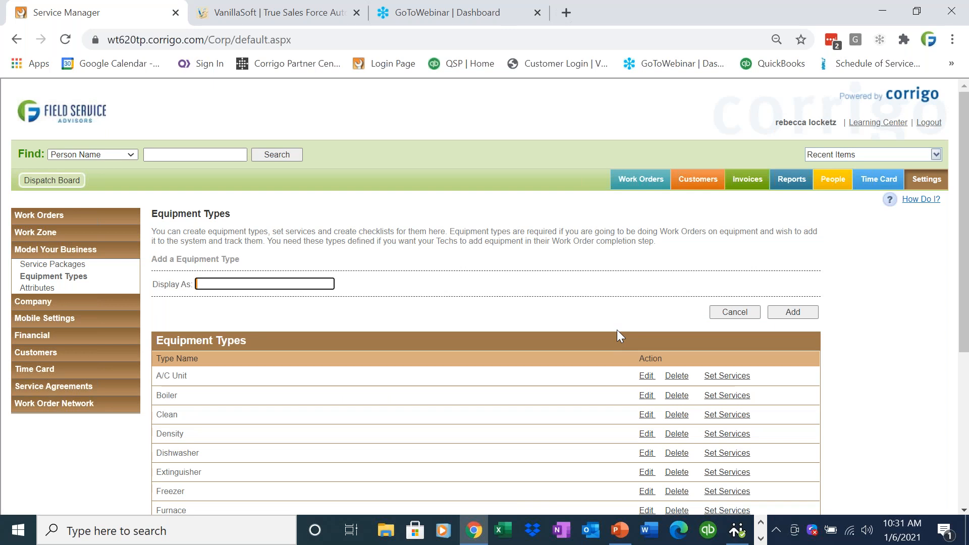
left_click(734, 312)
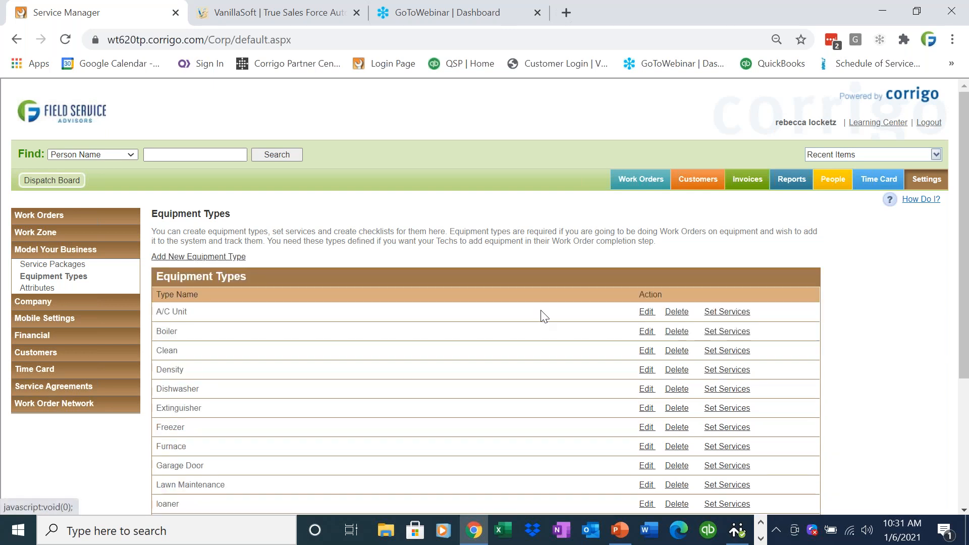
- Add a service checklist to the Boiler equipment type, named with the customer's full name and street address, with Non Urgent priority
left_click(740, 334)
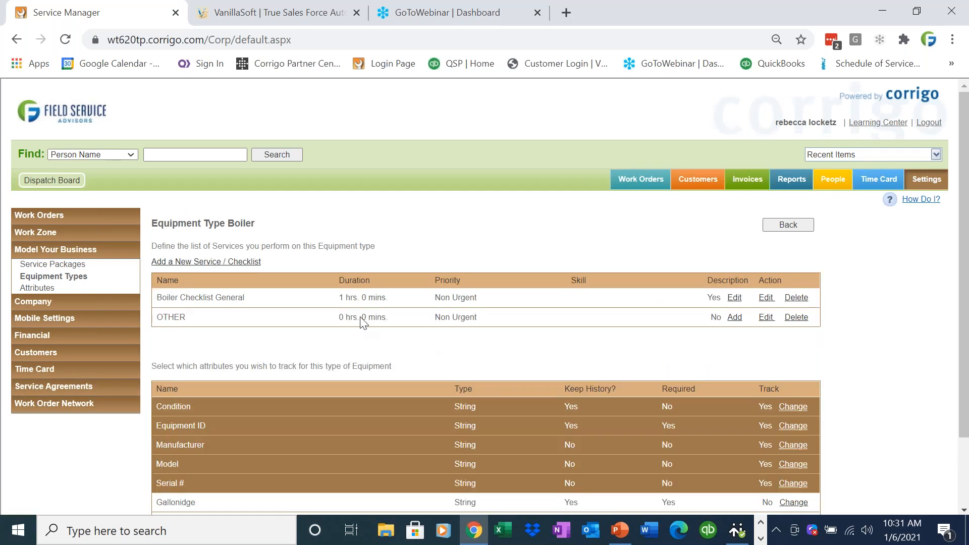
left_click(222, 262)
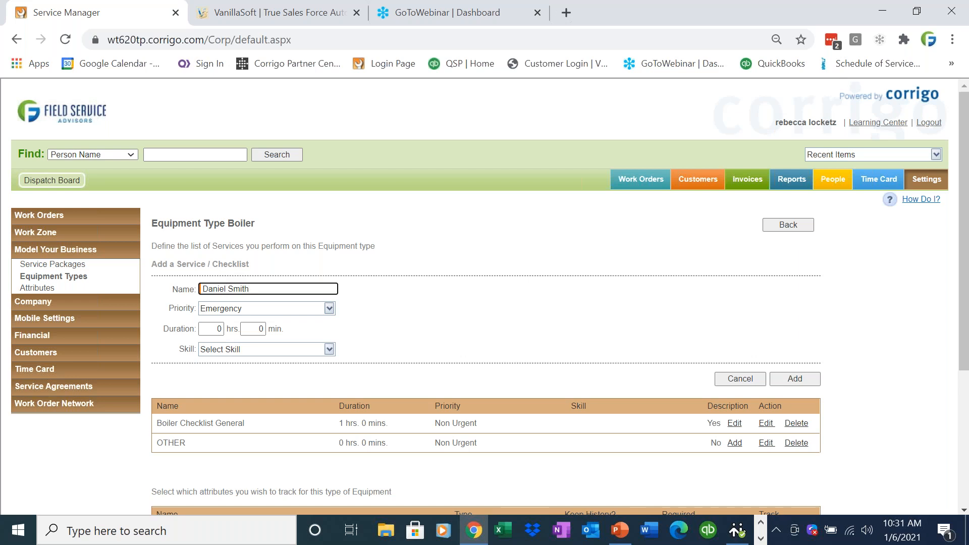
left_click(937, 154)
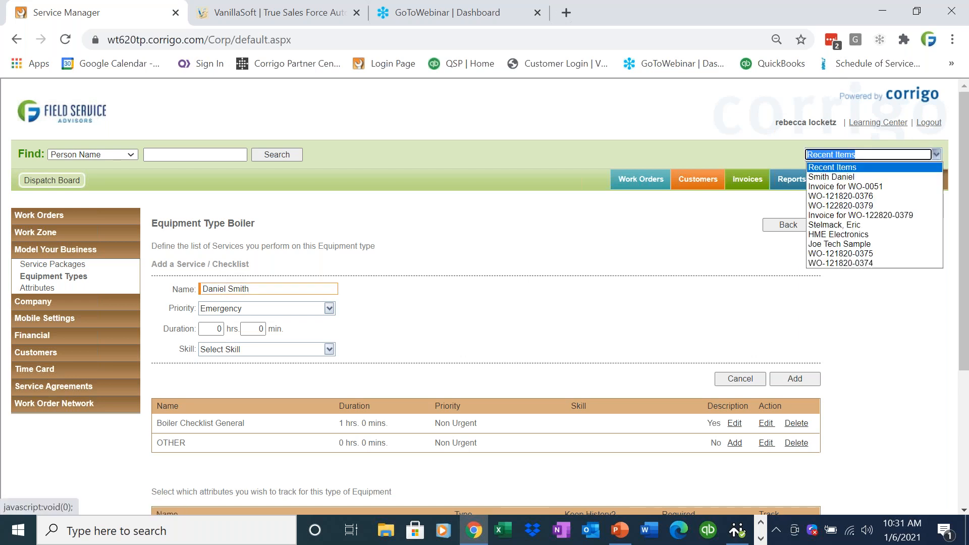
left_click(937, 154)
left_click(311, 291)
left_click(310, 291)
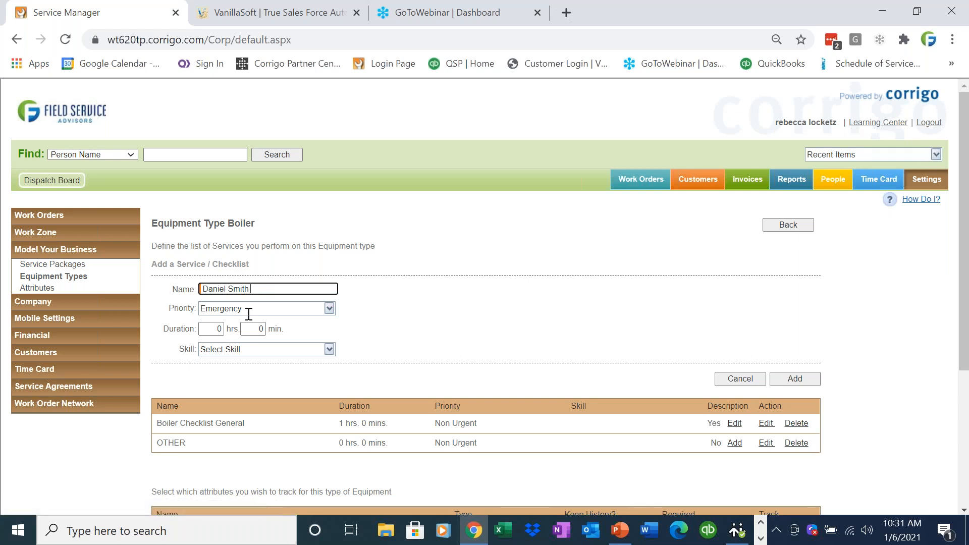
left_click(329, 308)
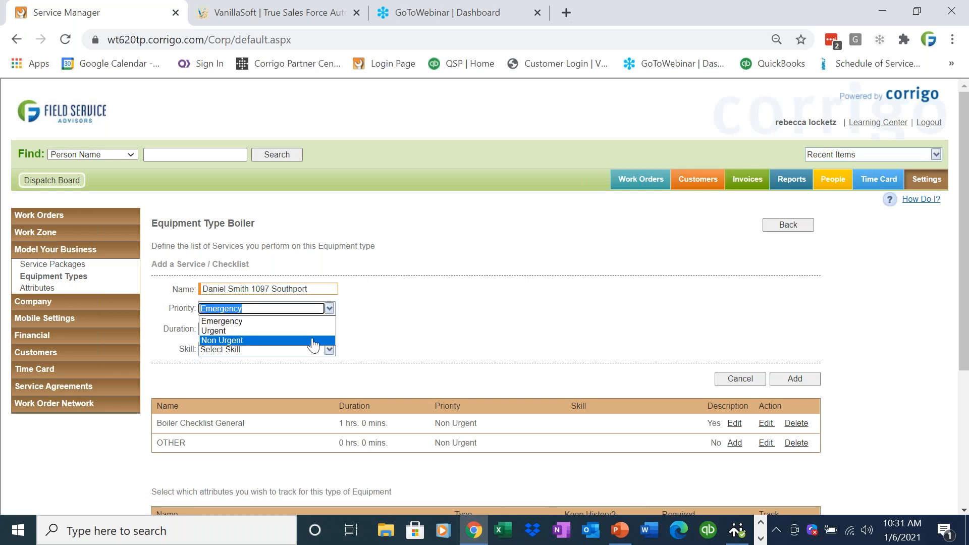
left_click(313, 341)
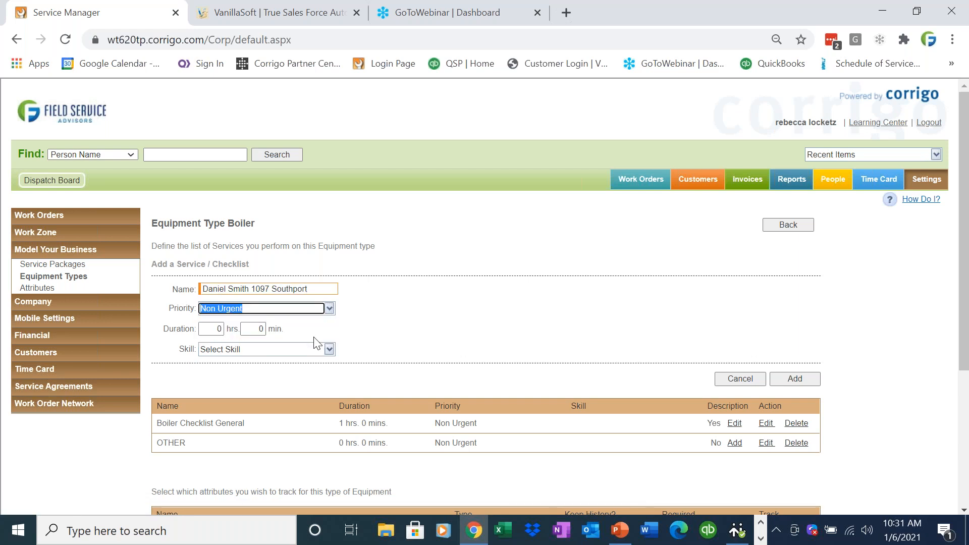
left_click(801, 380)
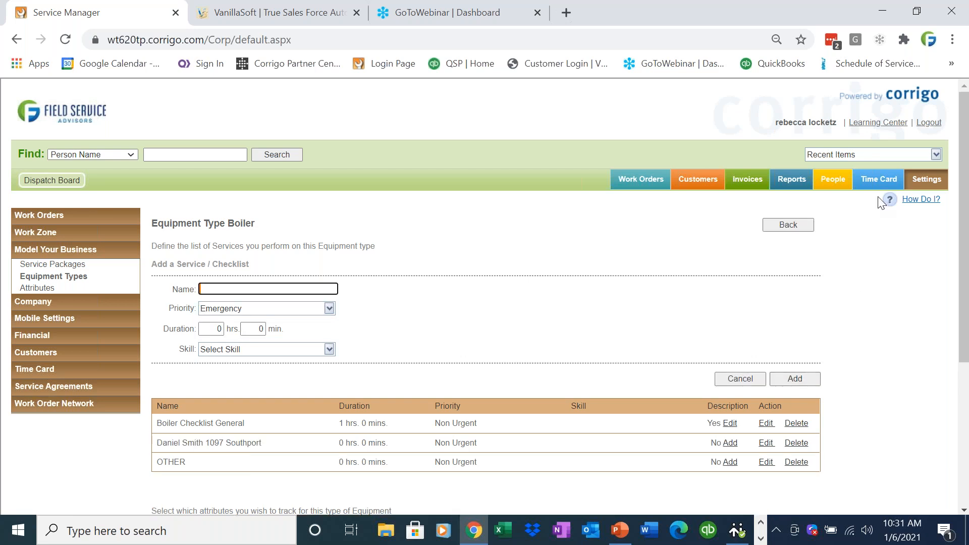
- Reopen the customer's record from the recent items, edit its profile, and enter the street in the billing address
left_click(889, 154)
left_click(879, 169)
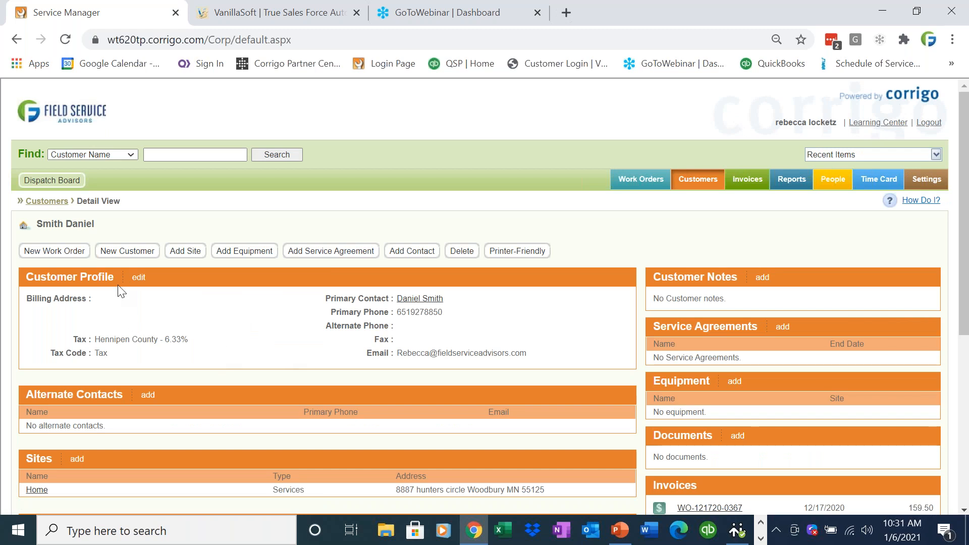
left_click(139, 278)
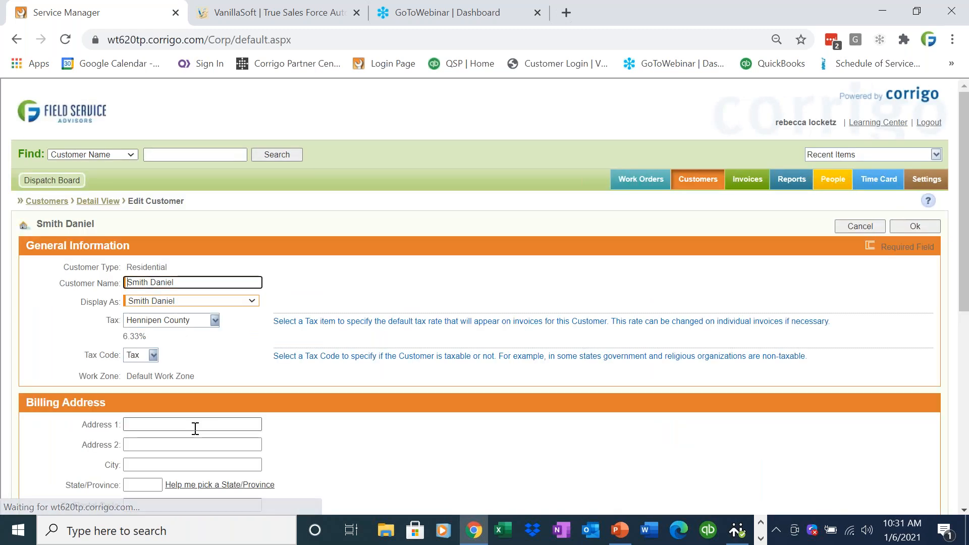
left_click(196, 427)
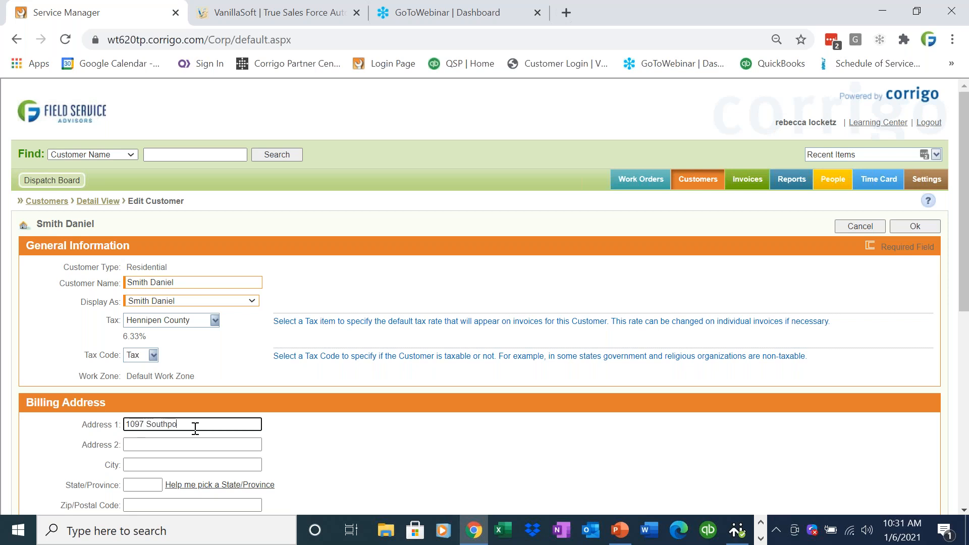
- Complete the customer's billing address with the city, state and postal code, and save the profile
key("Tab")
key("Tab")
type("medina")
key("Tab")
type("Oh")
key("Tab")
key("Tab")
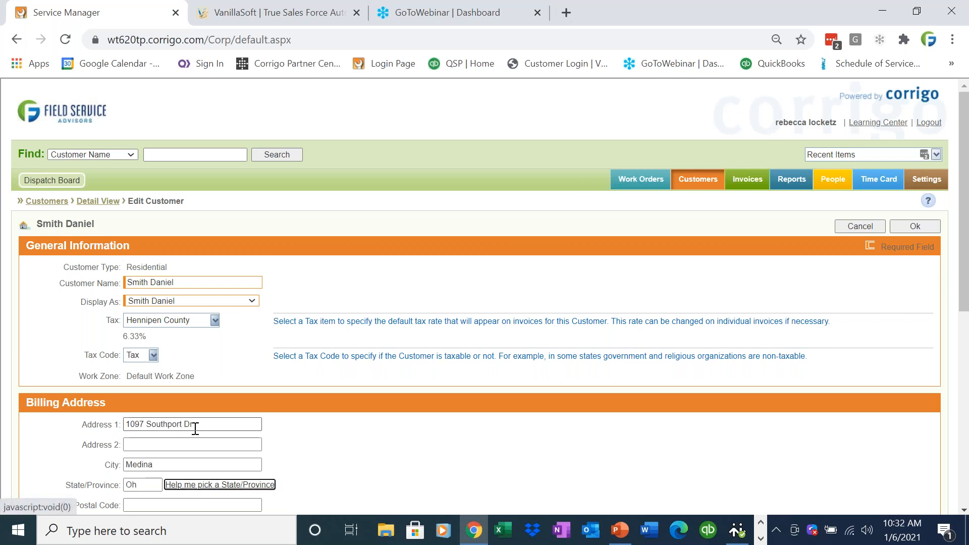
type("44256")
key("Tab")
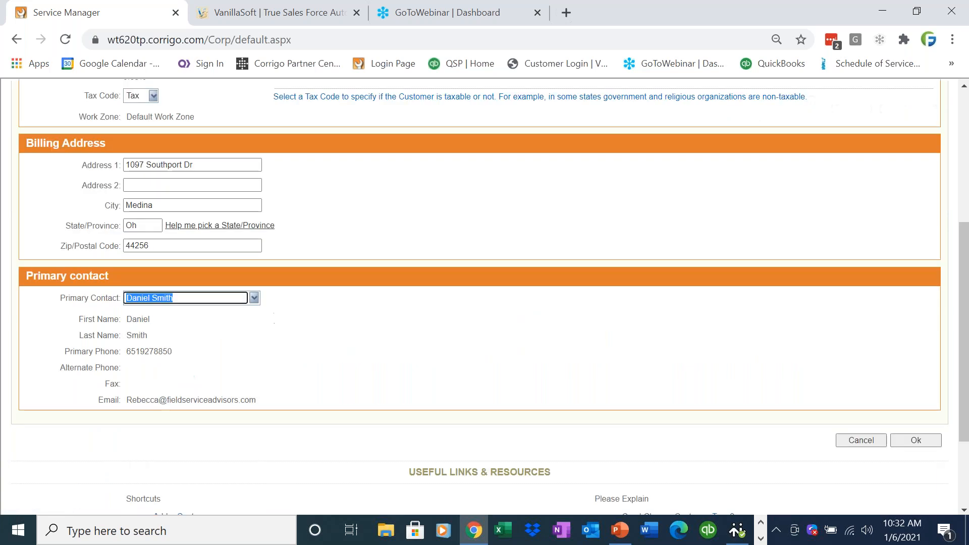
left_click(930, 447)
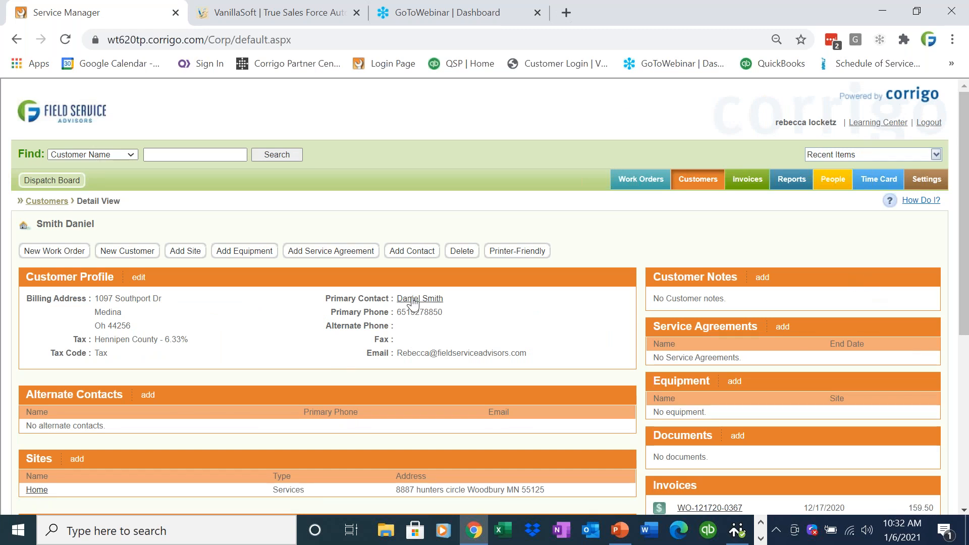
- Copy the street part of the Home site's address from the customer's record
left_click_drag(565, 491, 396, 491)
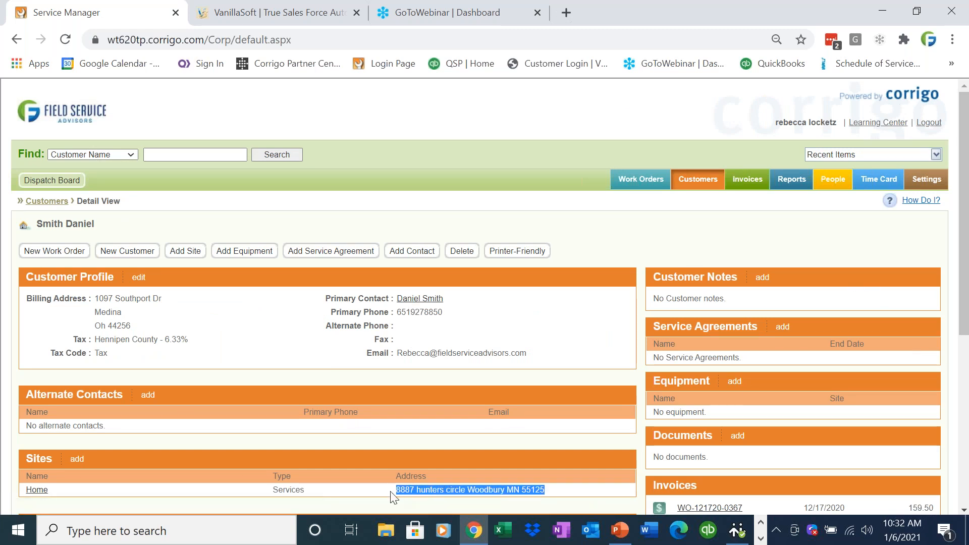
left_click(470, 489)
left_click_drag(469, 489, 401, 489)
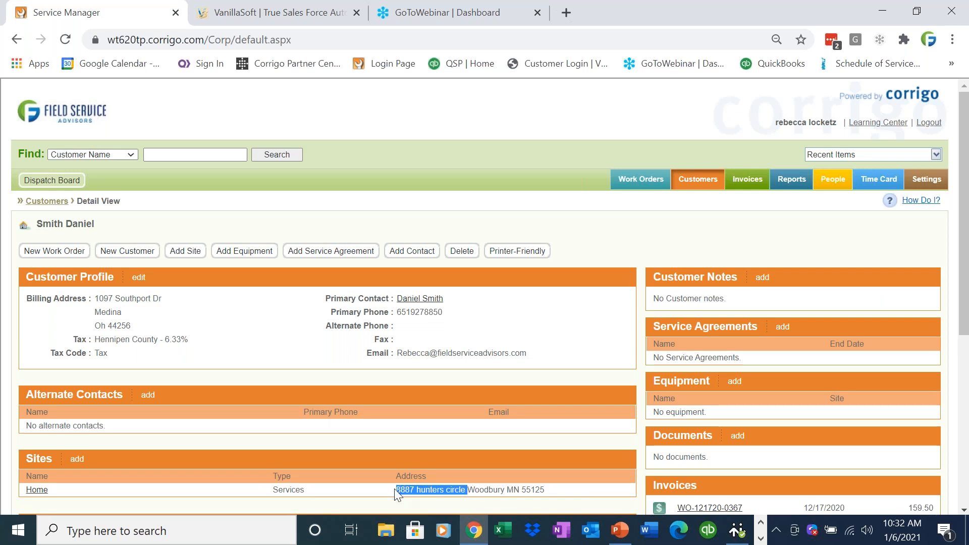
right_click(394, 488)
left_click(432, 396)
- In the Boiler equipment type's services, replace the street in the customer's checklist name with the copied Home site street and save it
left_click(926, 182)
left_click(56, 397)
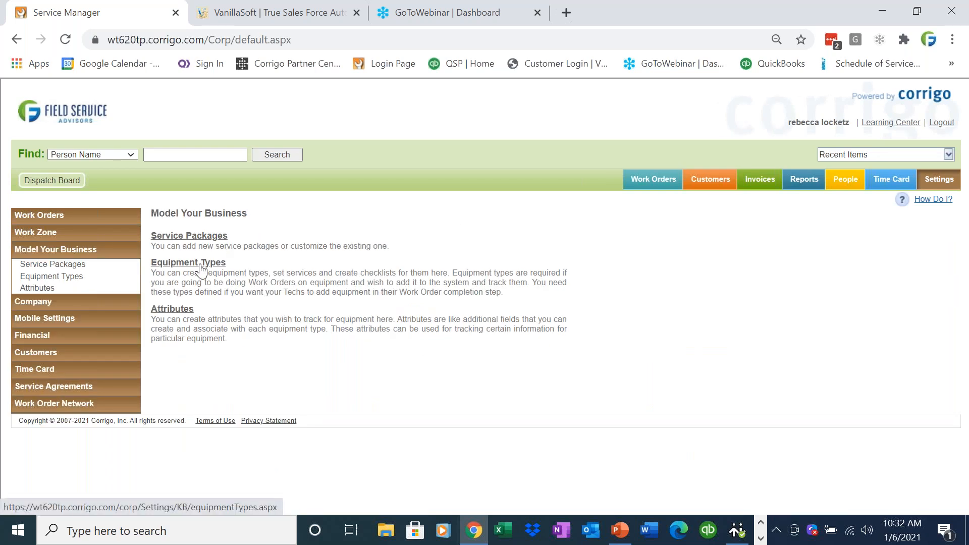
left_click(201, 268)
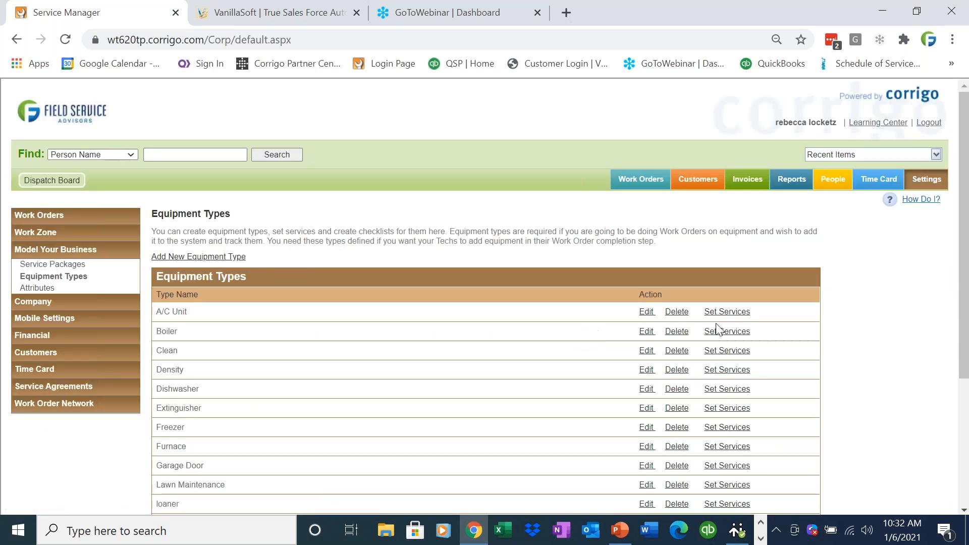
left_click(722, 331)
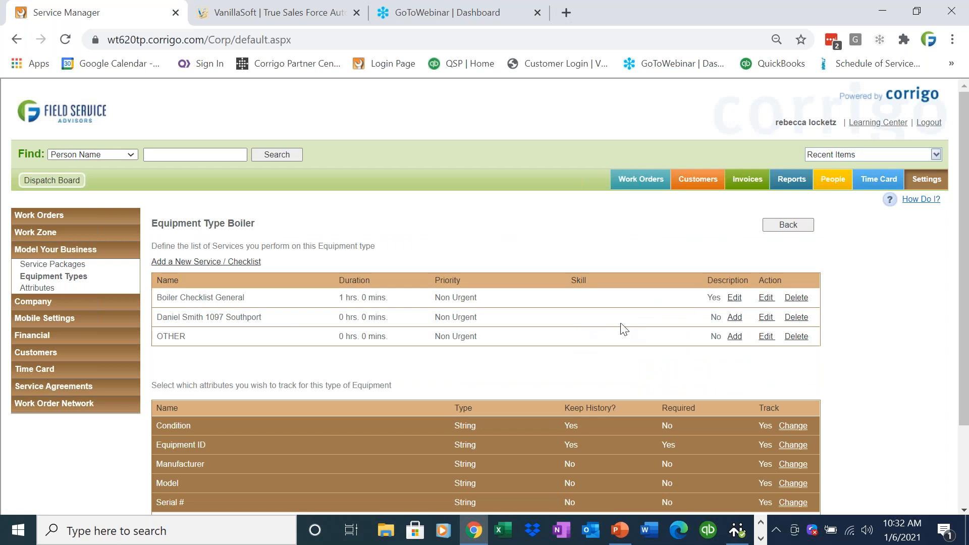
left_click(767, 317)
key("BackSpace")
key("BackSpace")
key("BackSpace")
key("BackSpace")
key("BackSpace")
right_click(271, 319)
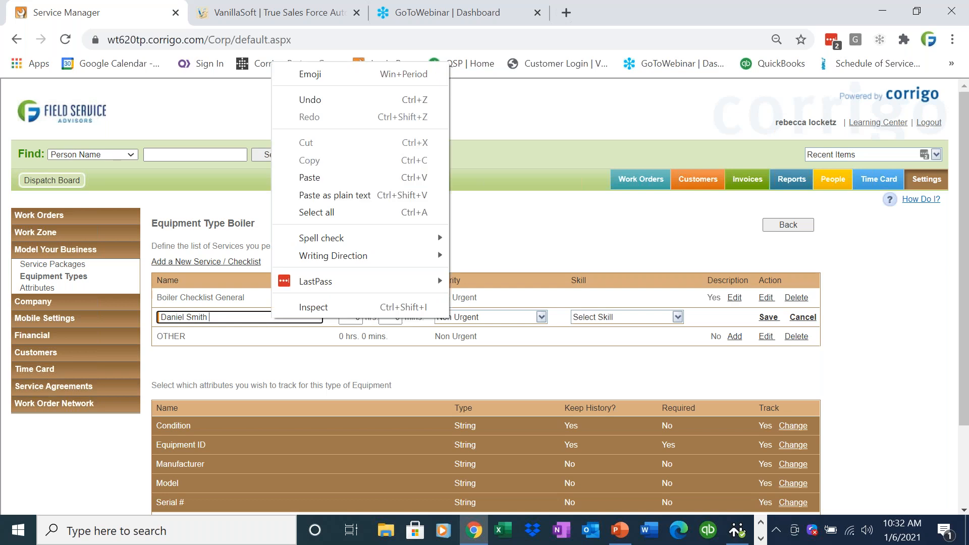
left_click(313, 183)
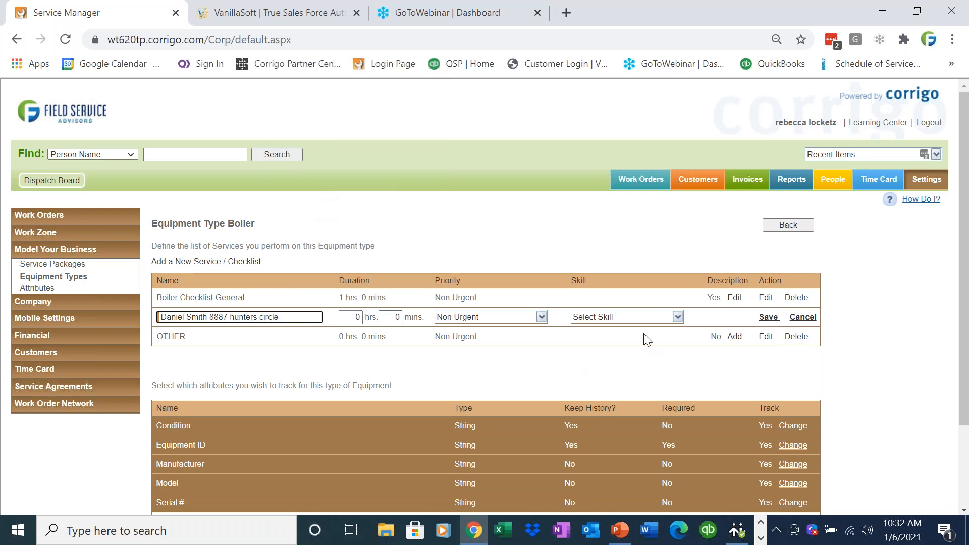
left_click(766, 318)
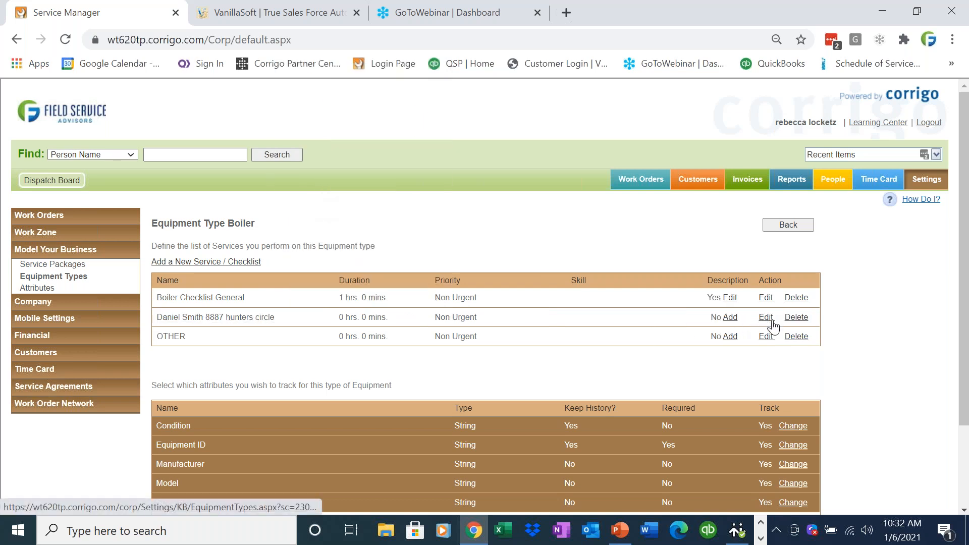
- Add a numbered description to the customer's Boiler checklist: "1. Check Belt", "2. Fan is 1.5 inches", "3. Check Refereragion unit"
left_click(730, 318)
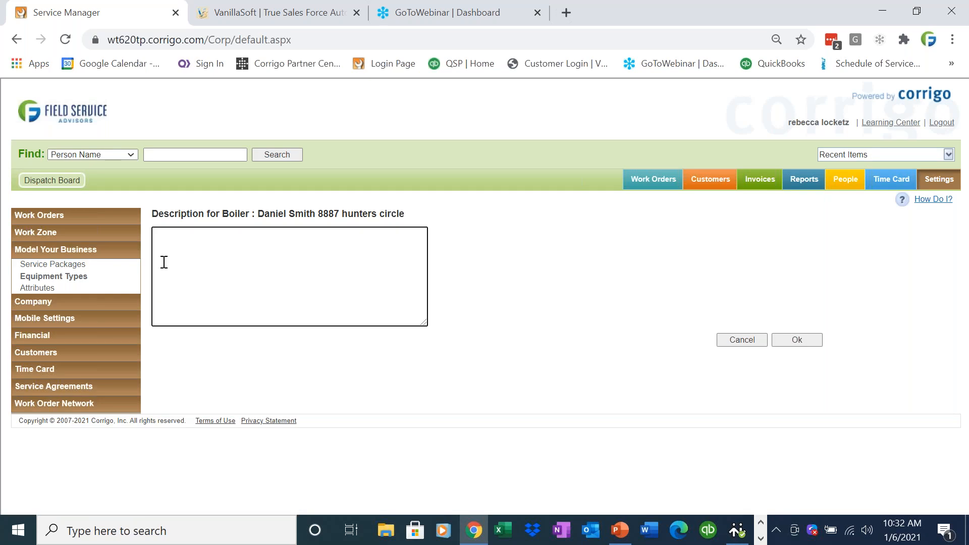
type("1. Che")
type("1.5 incese")
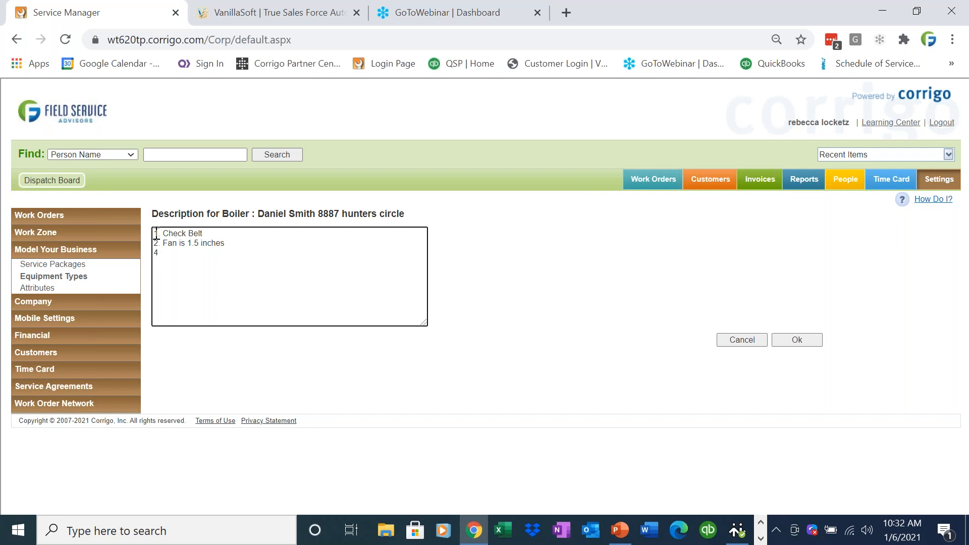
key("BackSpace")
type("3")
key("ctrl+a")
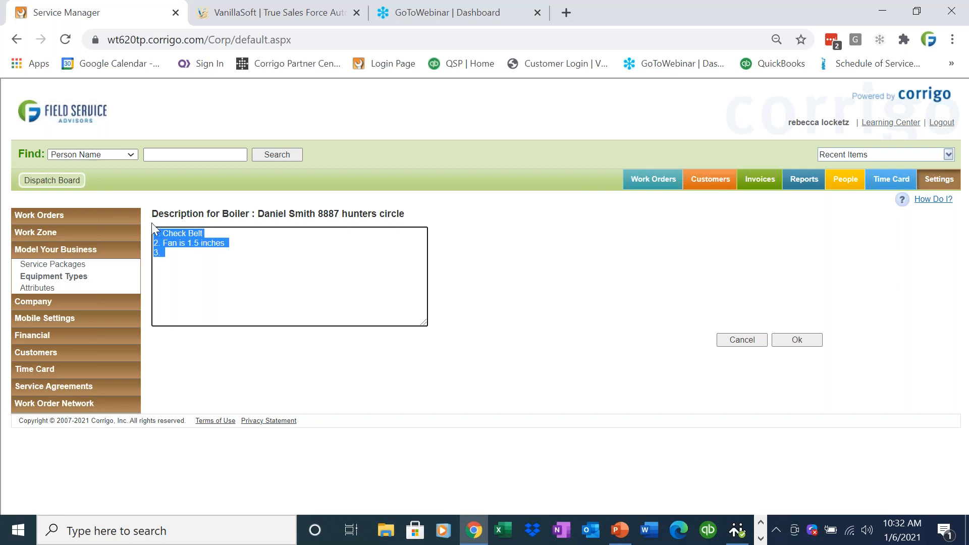
left_click(176, 253)
type("Check Refereragion ur")
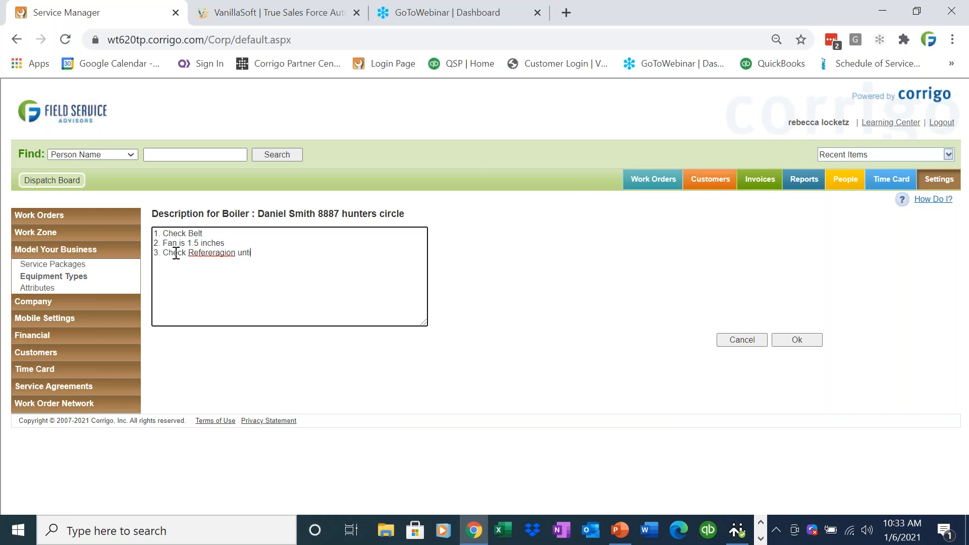
- Change the misspelled word in item 3 of the description to "Refergeration" and save the description
right_click(202, 251)
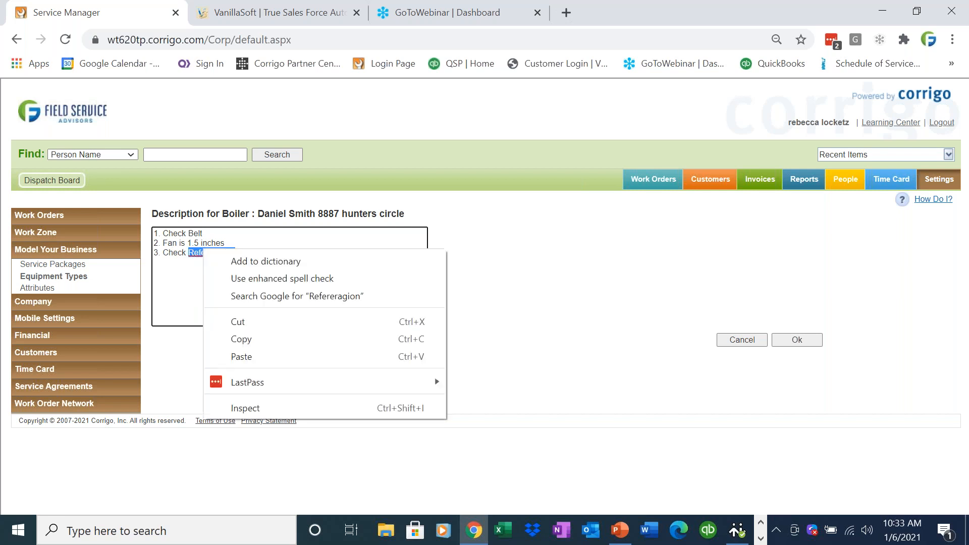
left_click(202, 272)
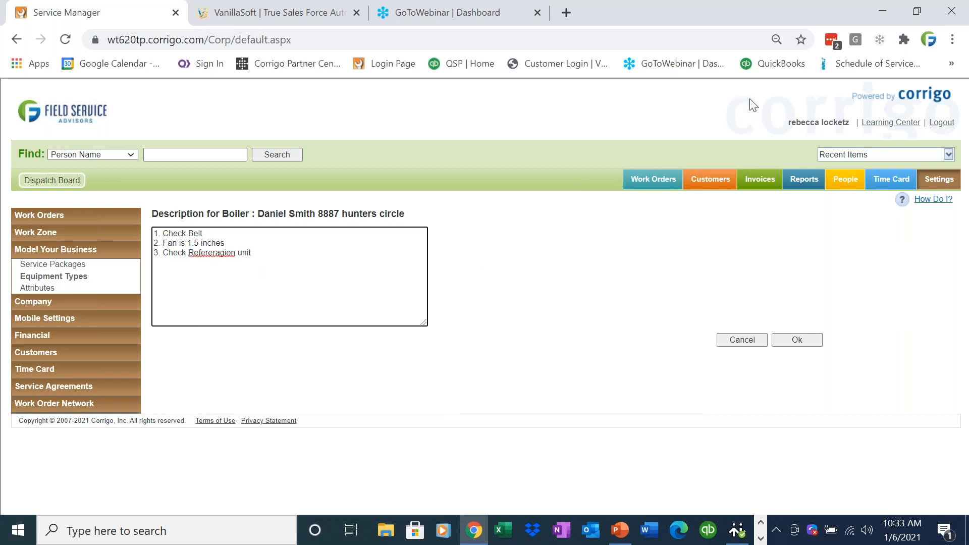
left_click(956, 75)
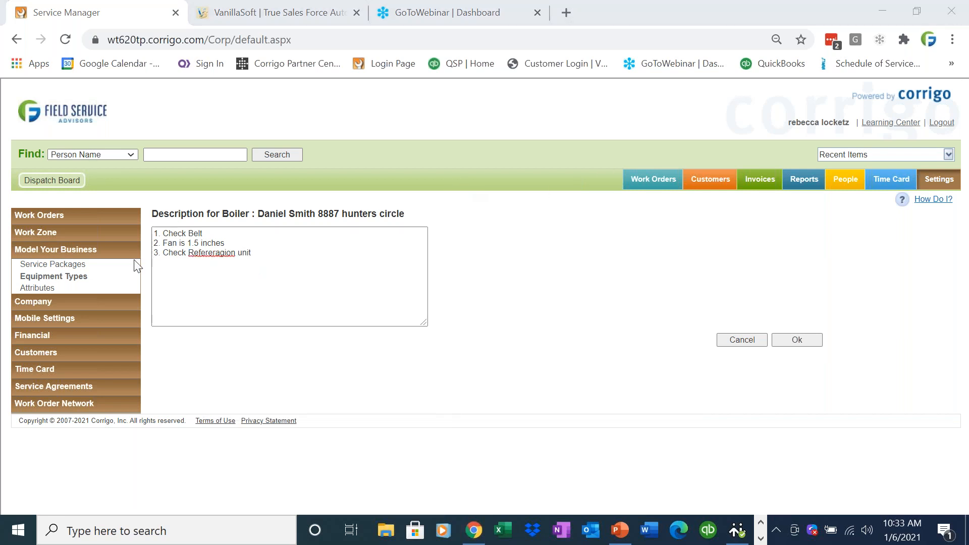
right_click(202, 258)
left_click(185, 273)
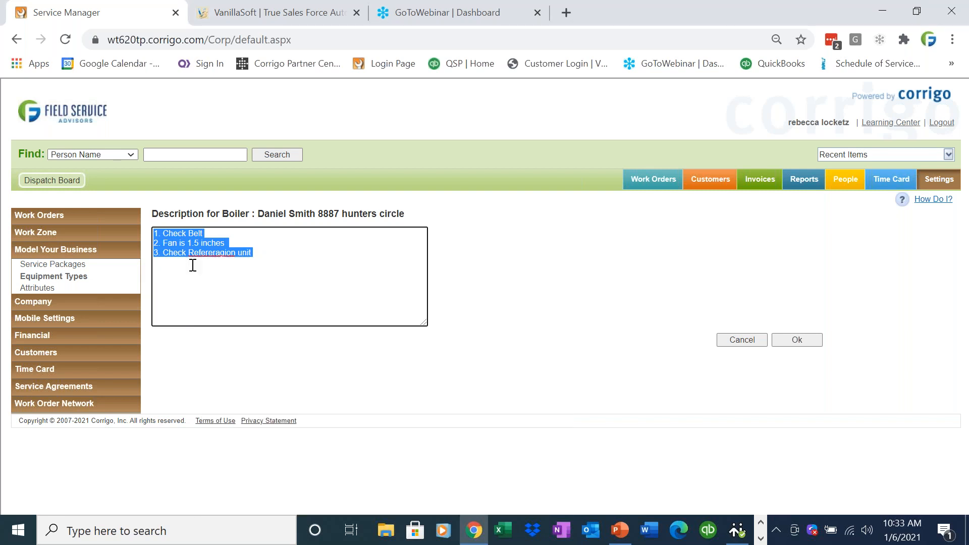
left_click(233, 252)
key("BackSpace")
key("BackSpace")
key("BackSpace")
key("BackSpace")
key("BackSpace")
key("BackSpace")
key("BackSpace")
key("BackSpace")
type("rgeration")
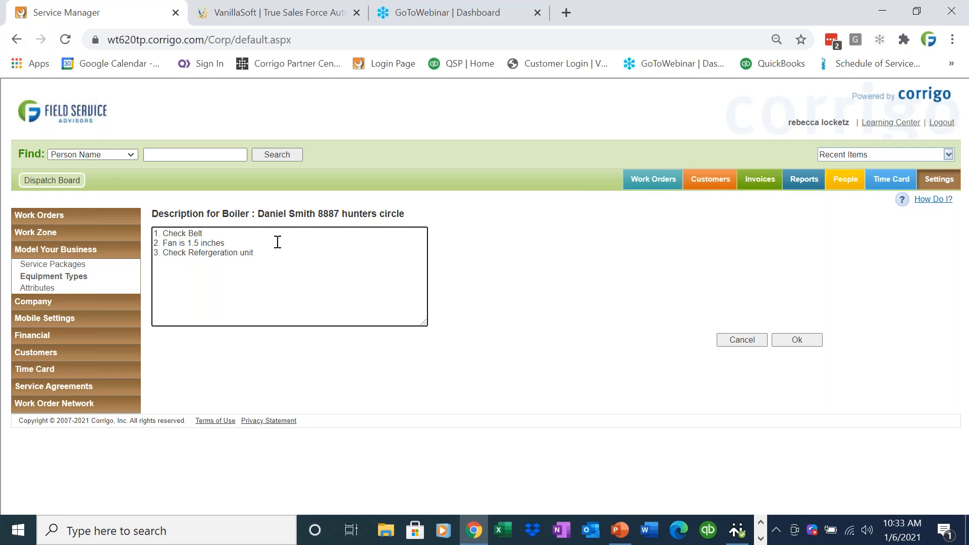
left_click(797, 341)
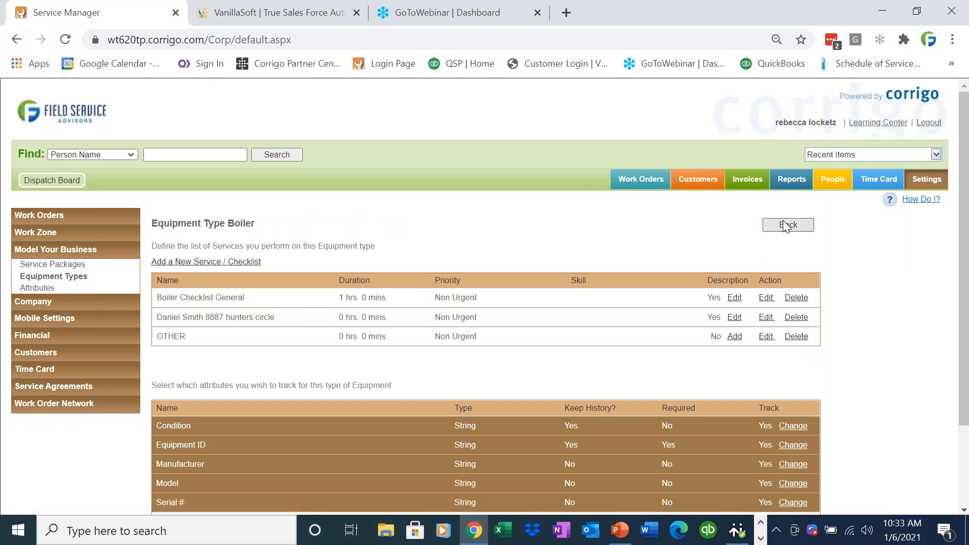
- Reopen the customer's record from the recent items and start a service agreement named "Boiler" plus the customer's name and the copied site street
left_click(709, 189)
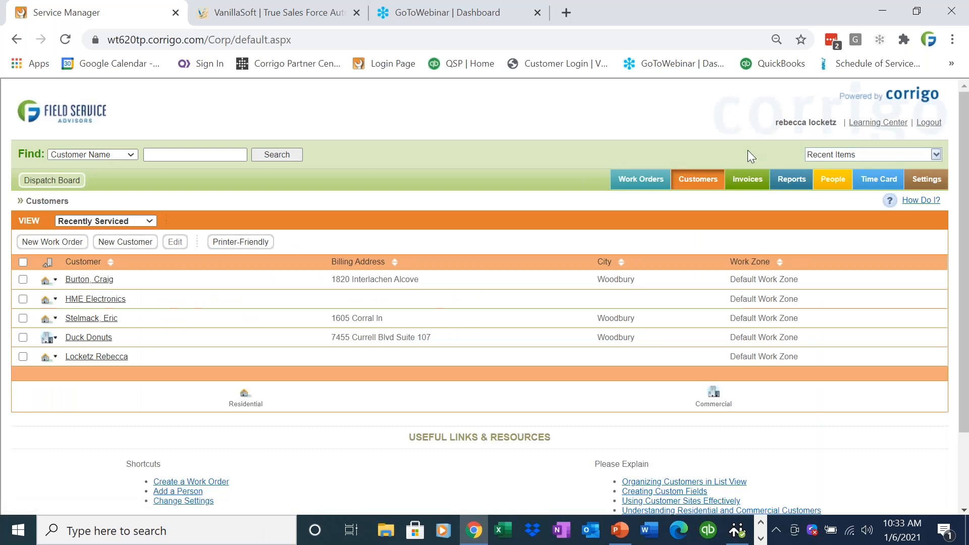
left_click(936, 154)
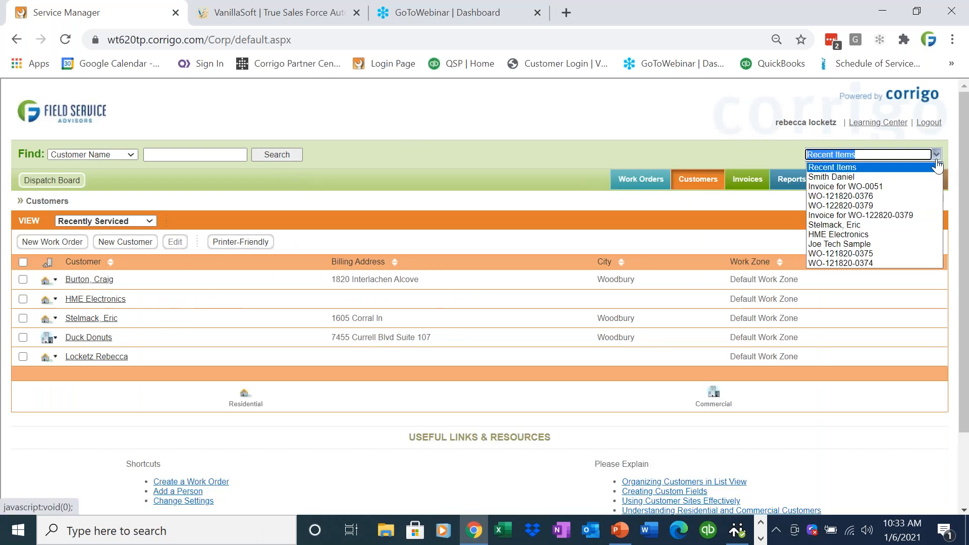
left_click(925, 178)
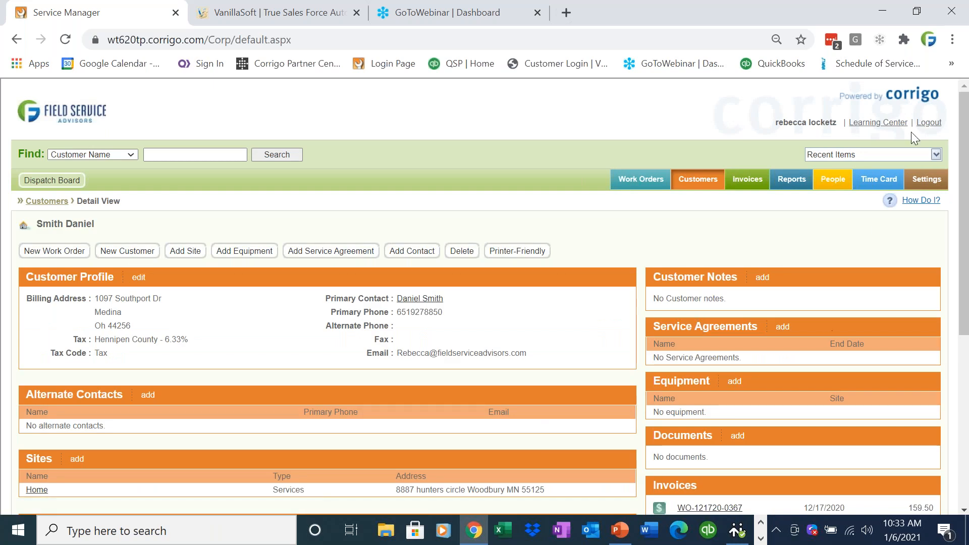
left_click(960, 74)
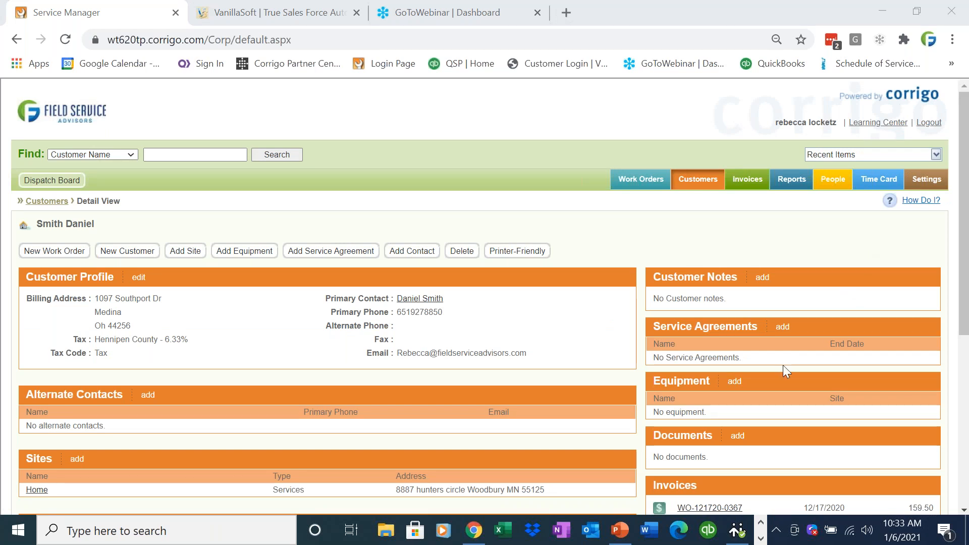
left_click(783, 327)
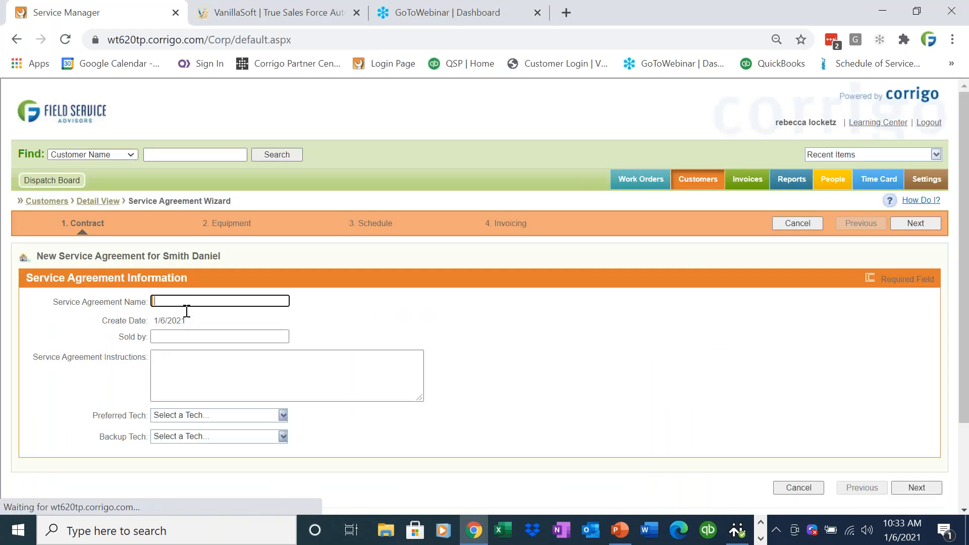
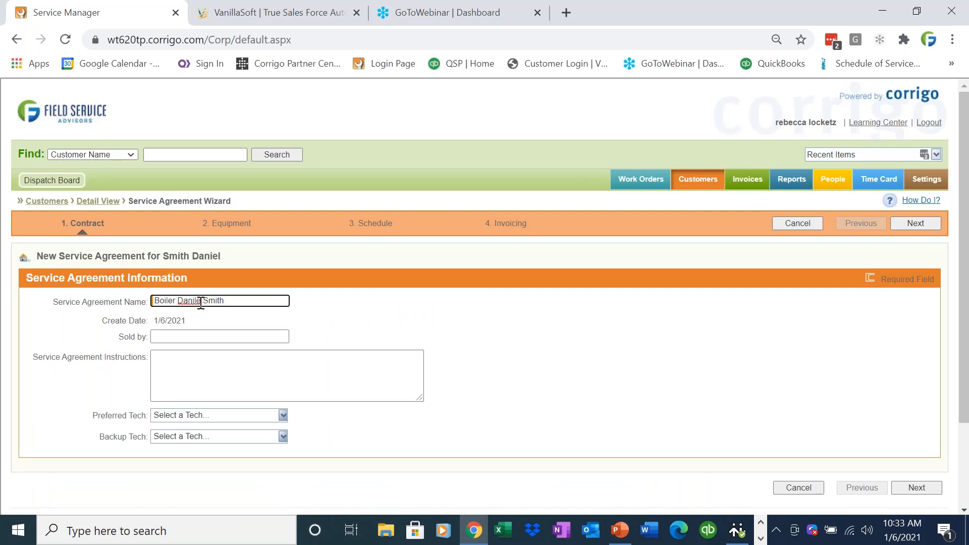
right_click(255, 301)
left_click(309, 158)
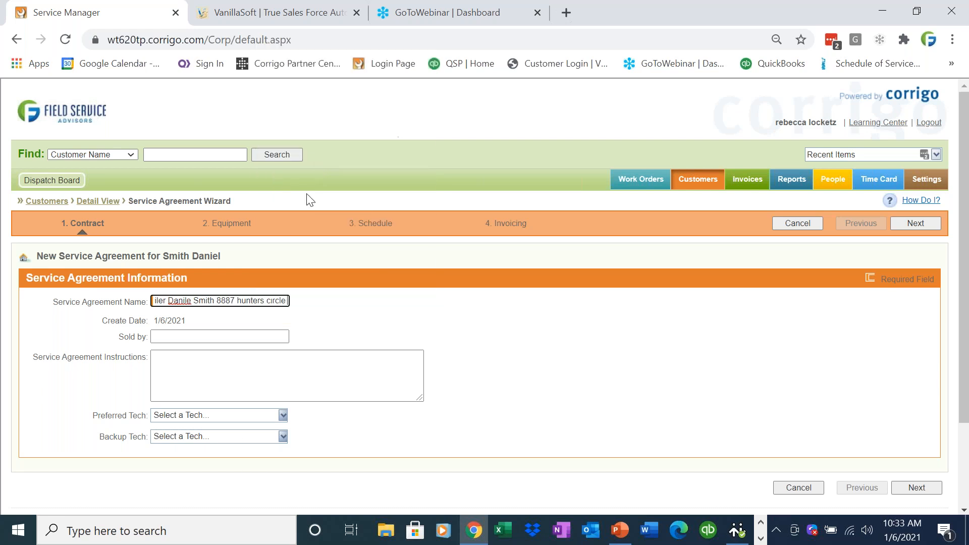
left_click(309, 362)
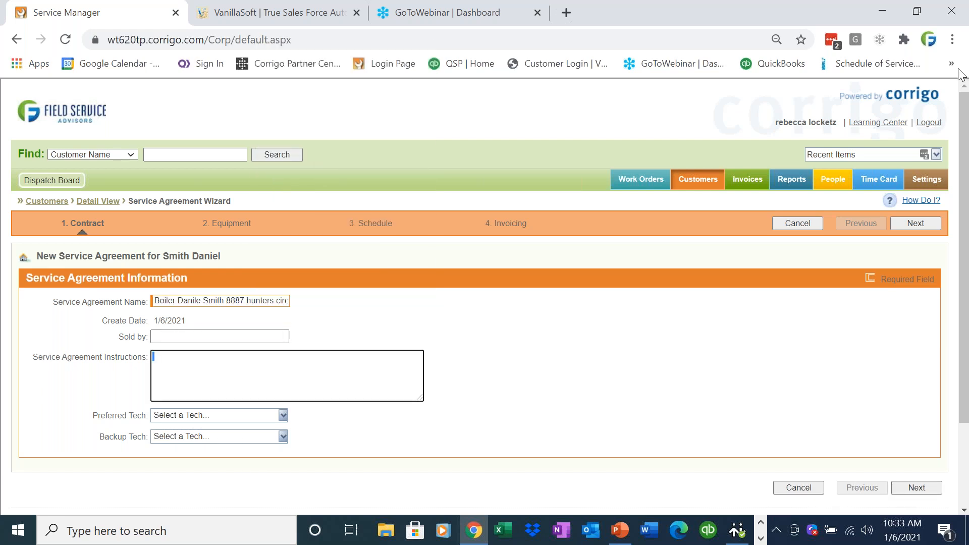
left_click(927, 488)
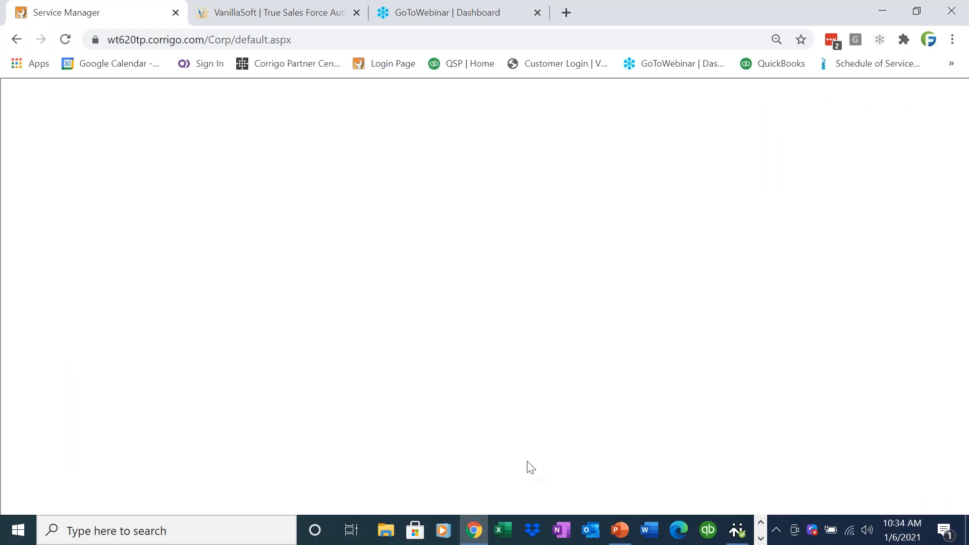
- Add new equipment to the Home site for the agreement, with type Boiler, name "Boiler" and equipment ID 123222
left_click(64, 303)
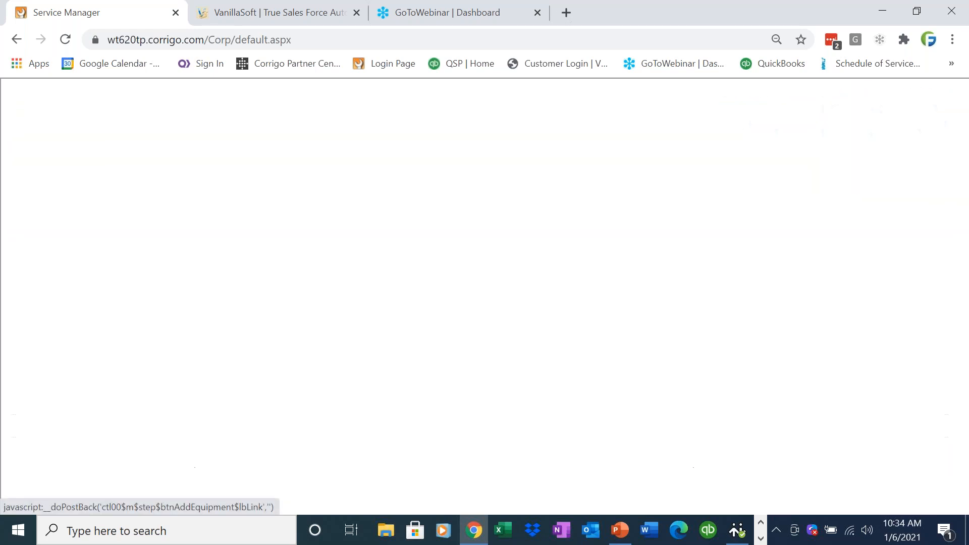
left_click(256, 284)
left_click(283, 294)
left_click(225, 304)
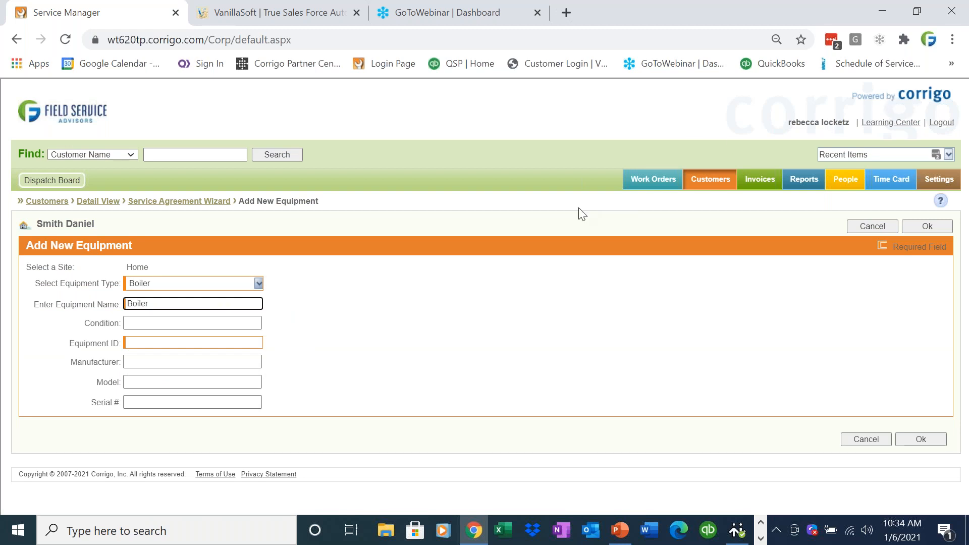
left_click(218, 344)
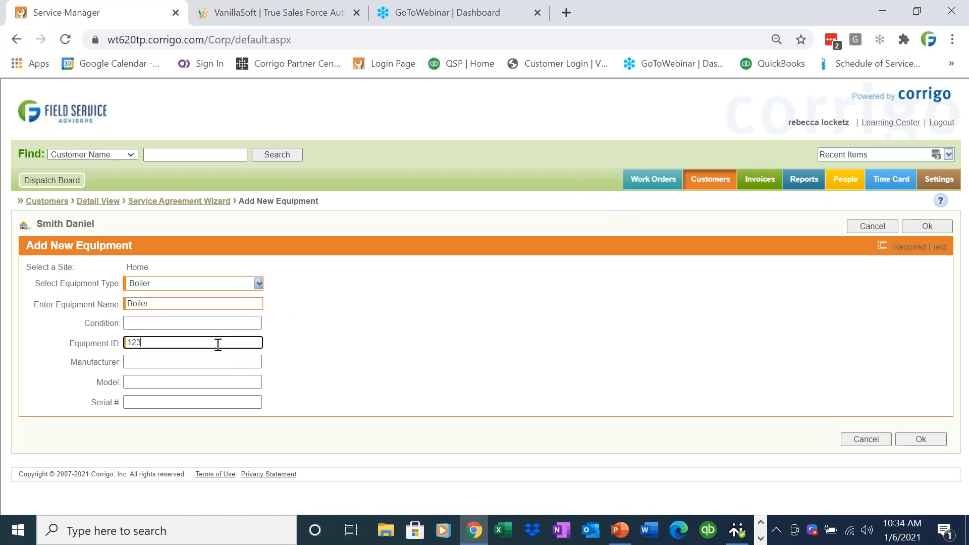
left_click(921, 439)
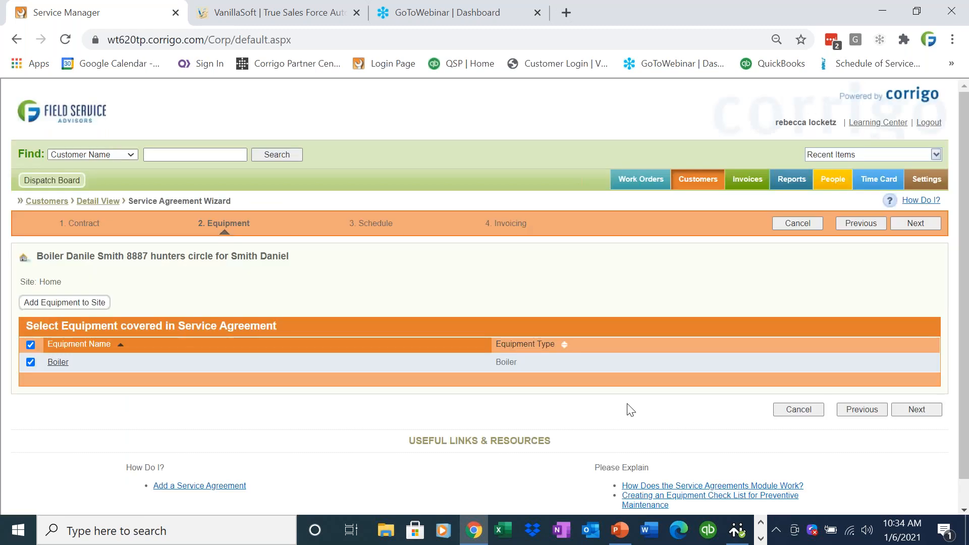
- Add the customer-specific checklist to the Boiler in the agreement's visit schedule, performed every 6 months starting in January 2021
left_click(904, 409)
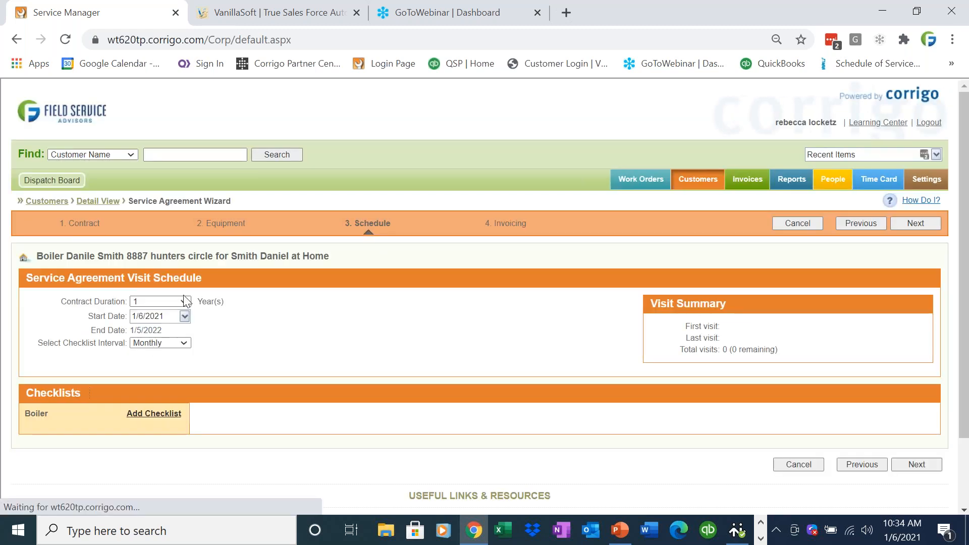
left_click(156, 417)
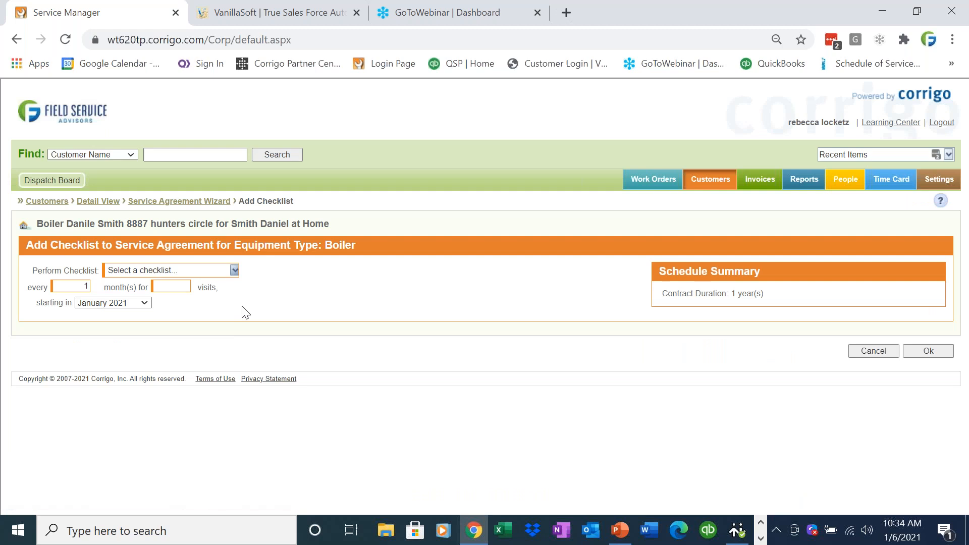
left_click(235, 270)
left_click(292, 279)
double_click(88, 285)
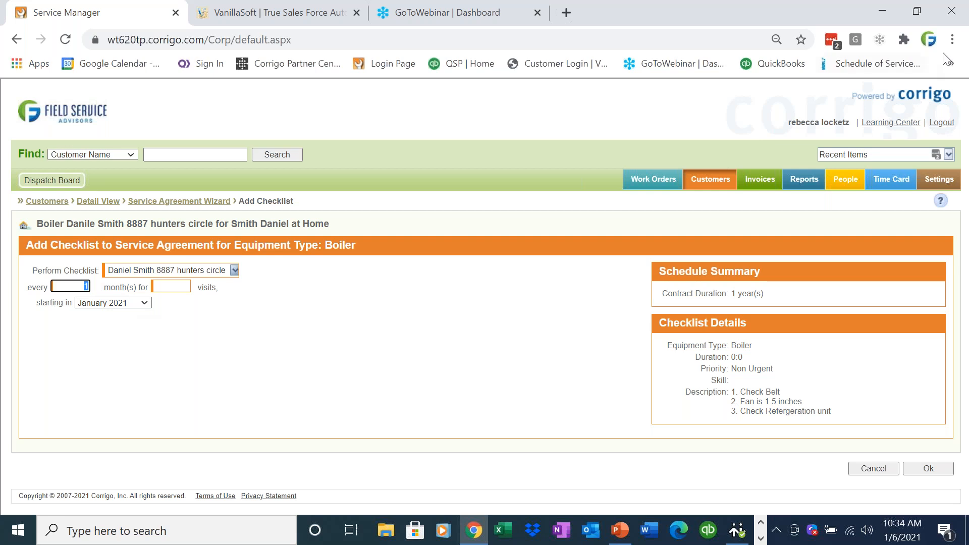
left_click(952, 65)
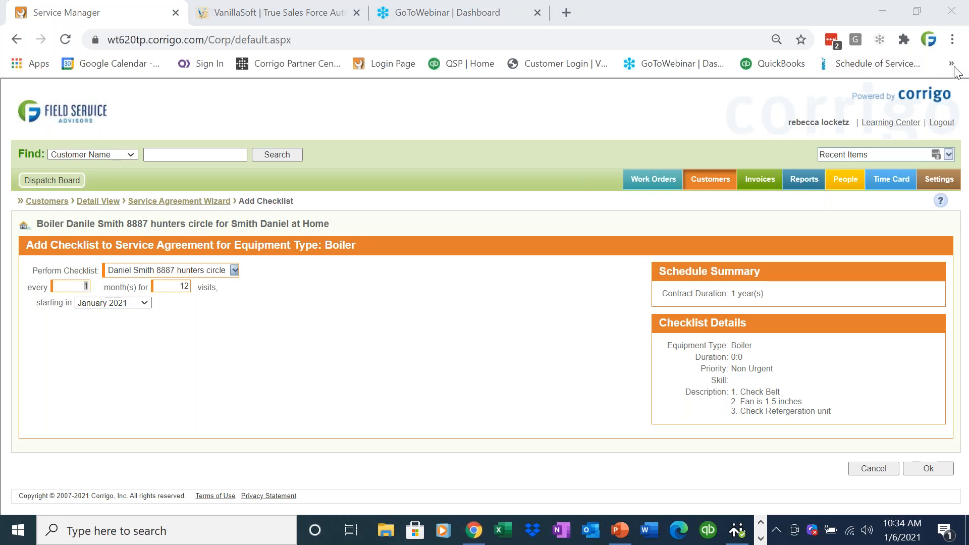
left_click(86, 286)
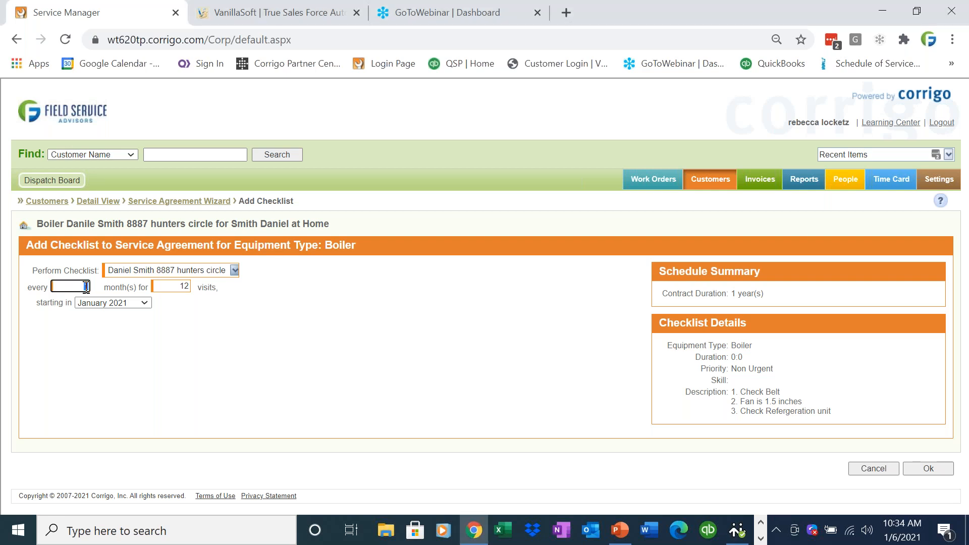
type("6")
key("Tab")
left_click(937, 474)
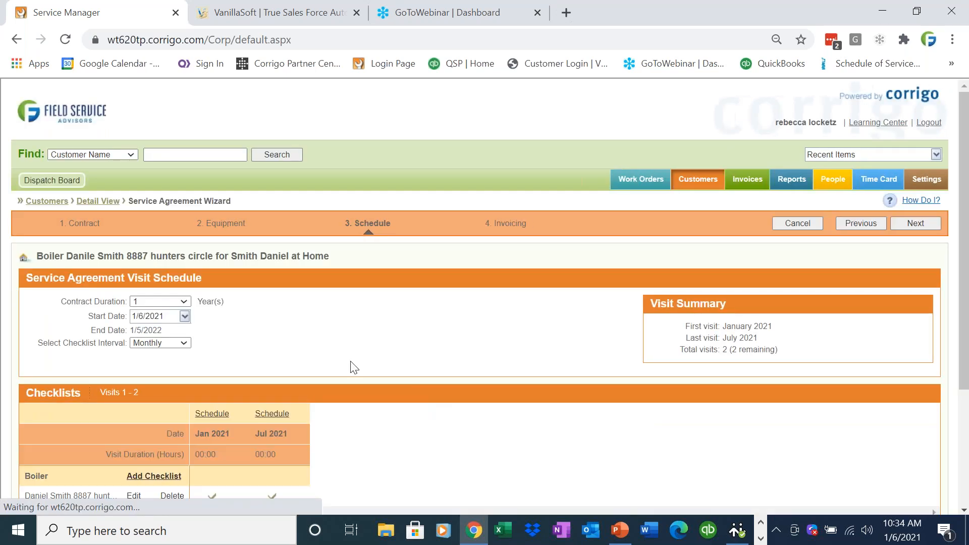
- Accept the service agreement's visit schedule and finish the agreement, leaving the invoicing options at their defaults
scroll(968, 343, "down", 2)
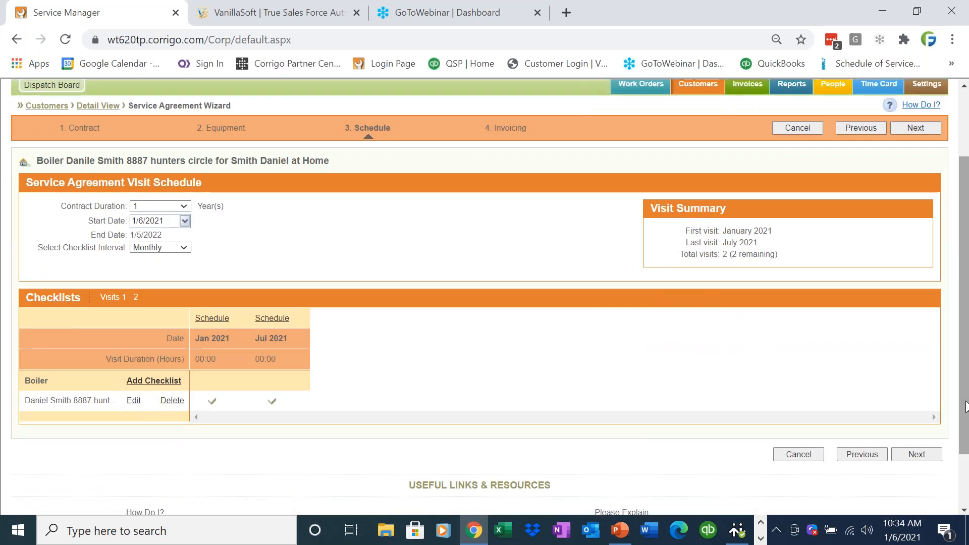
left_click(930, 454)
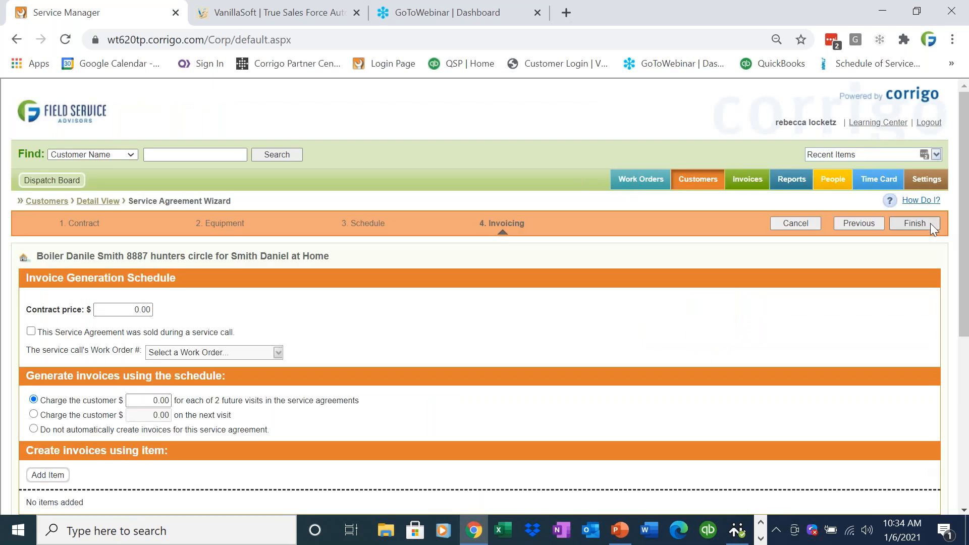
left_click(931, 223)
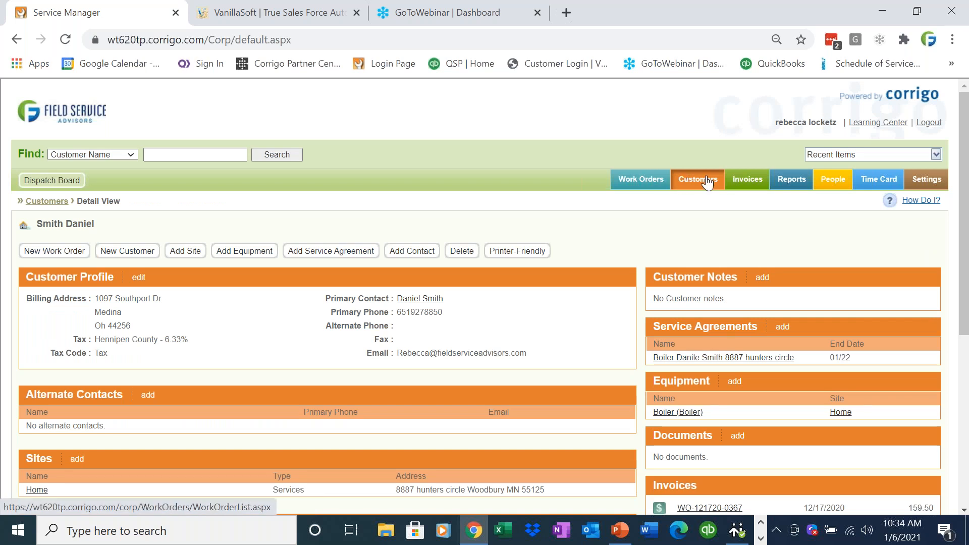
- View the unassigned work orders and check the available actions for the customer's work order
left_click(639, 185)
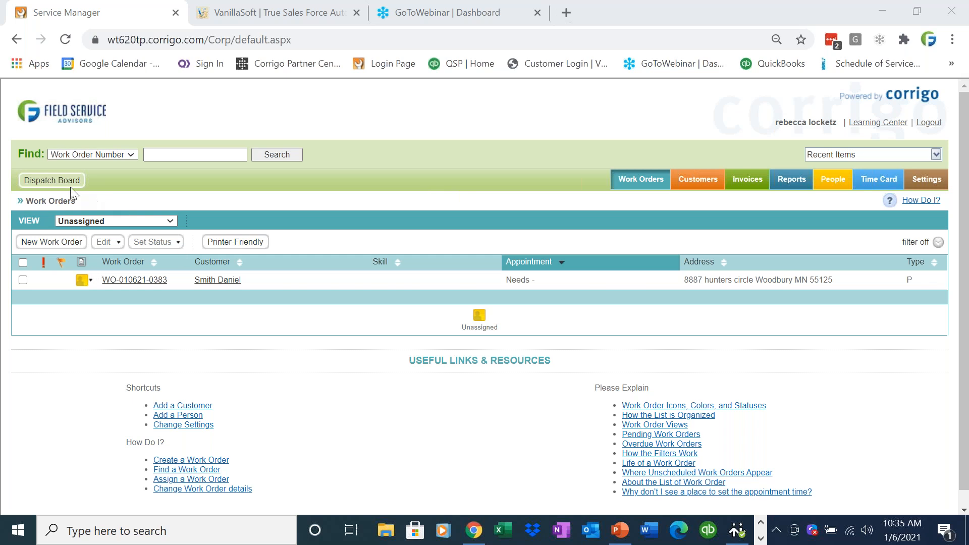
left_click(92, 281)
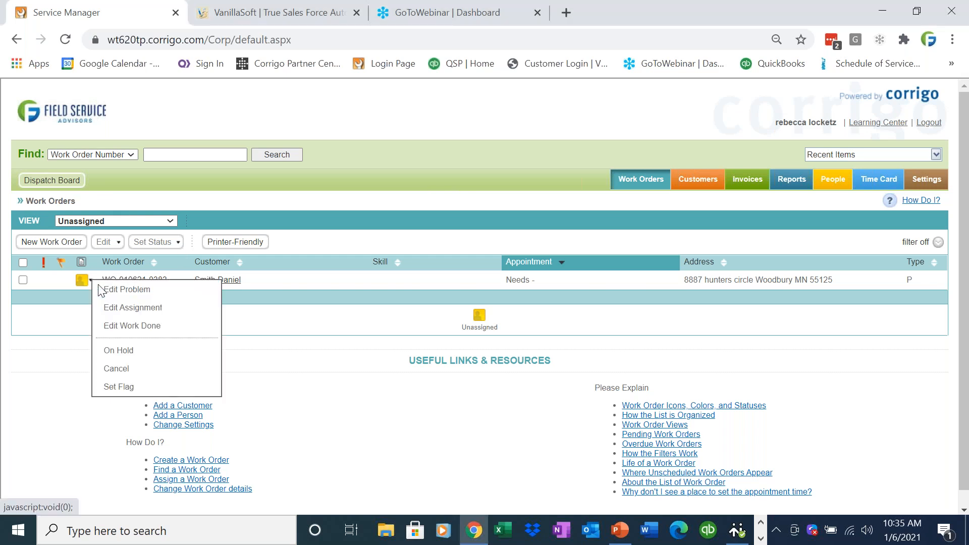
left_click(373, 355)
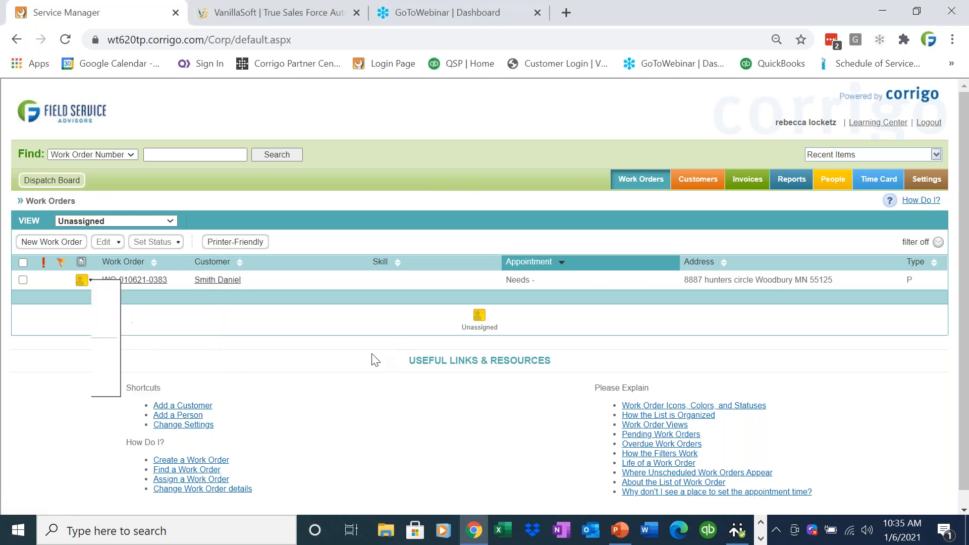
- Open the Dispatch Board's work order list and filter it to the Schedule PMs view
left_click(51, 182)
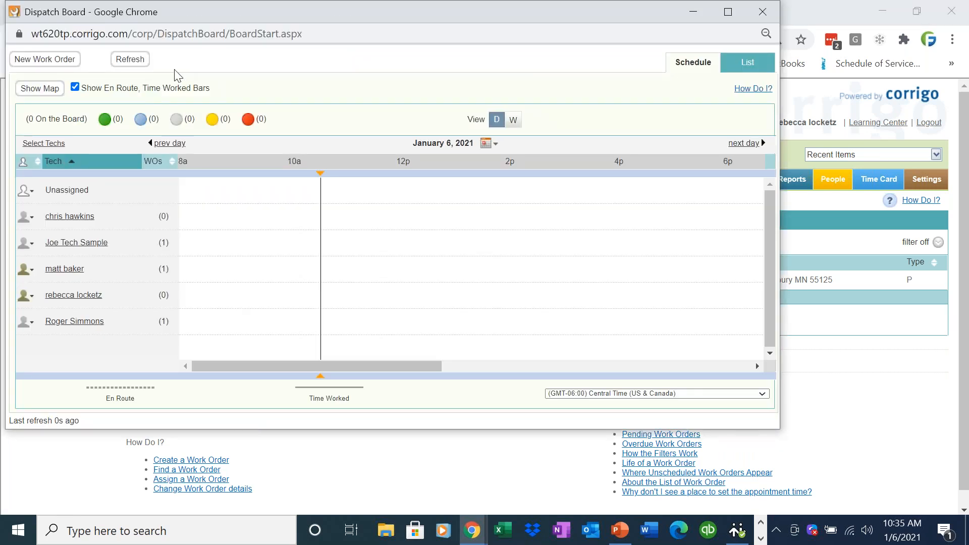
left_click(746, 64)
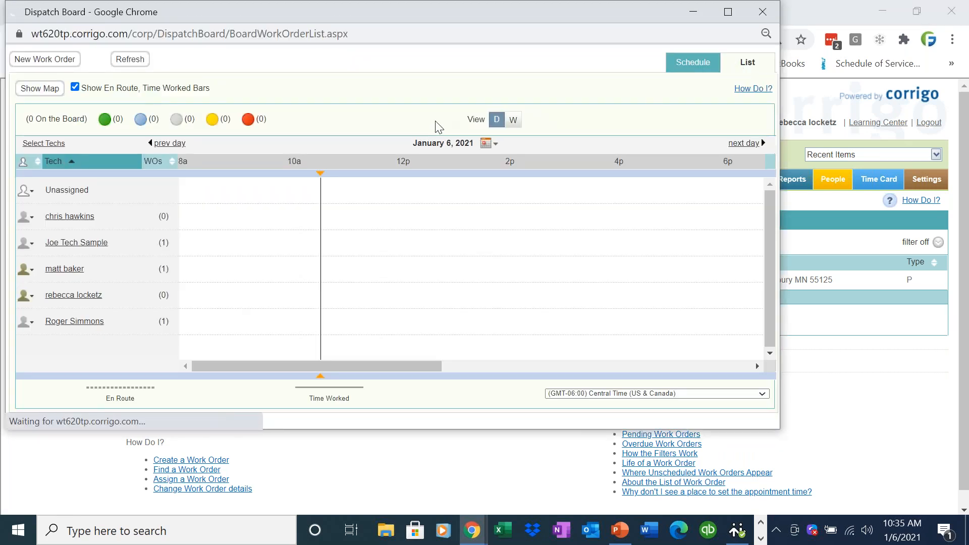
left_click(259, 84)
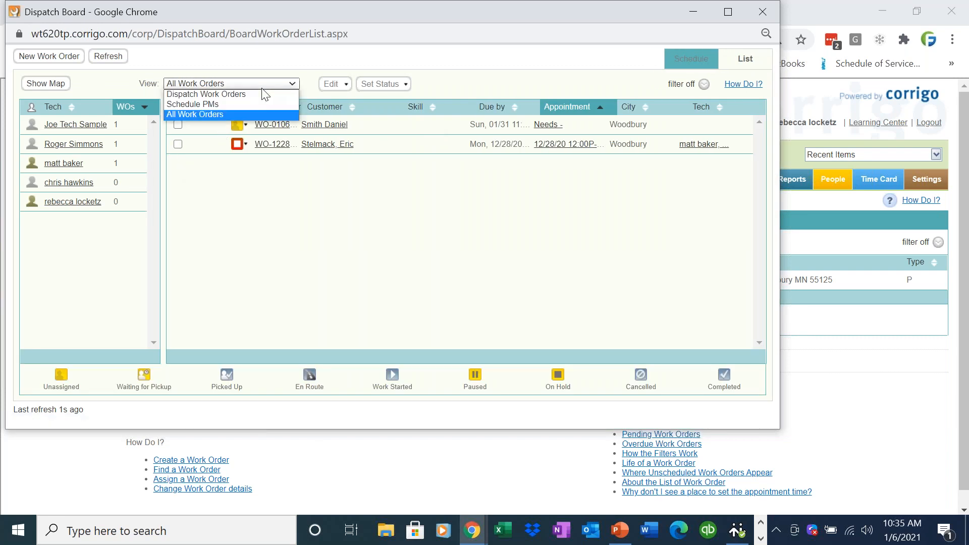
left_click(257, 105)
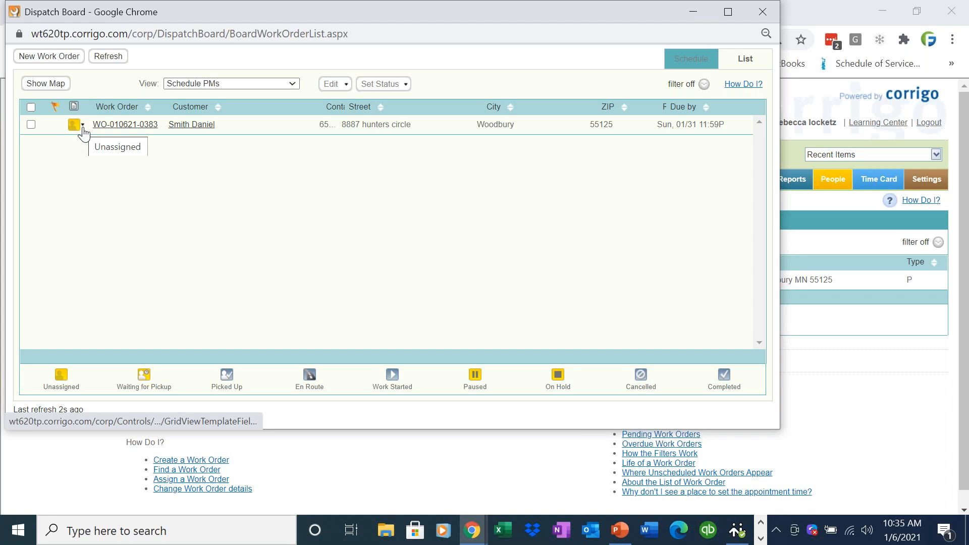
- Edit the assignment of the customer's work order, close the Dispatch Board, and set the appointment type to Scheduled
left_click(82, 130)
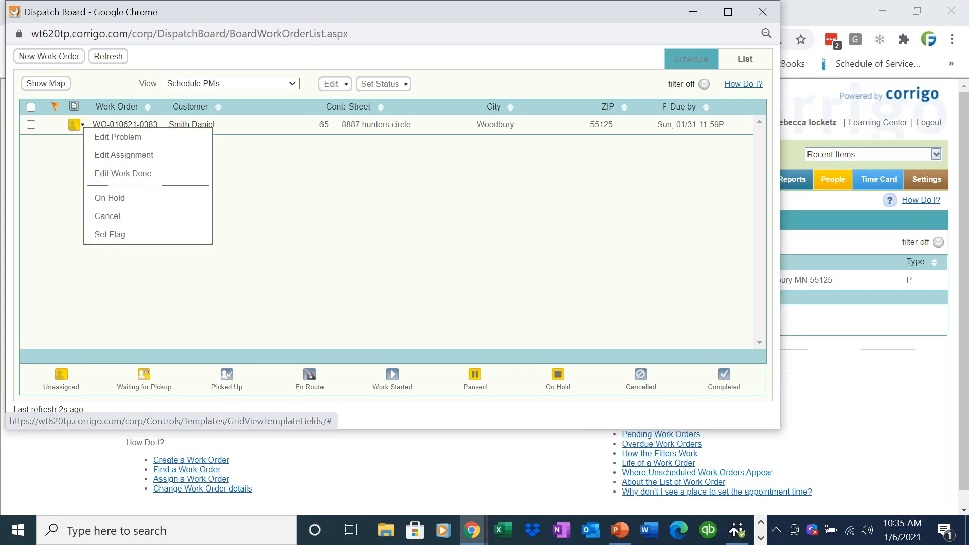
left_click(166, 161)
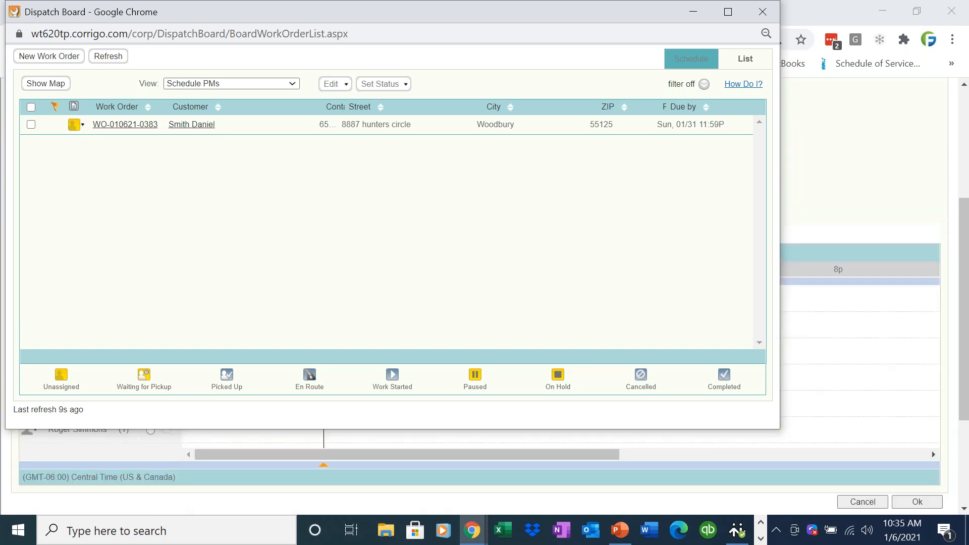
left_click(763, 11)
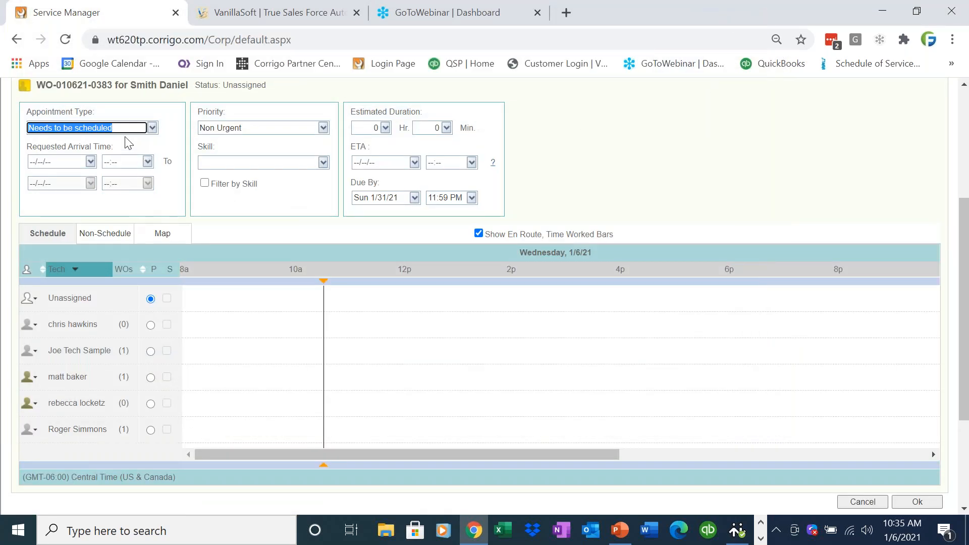
left_click(152, 128)
left_click(129, 160)
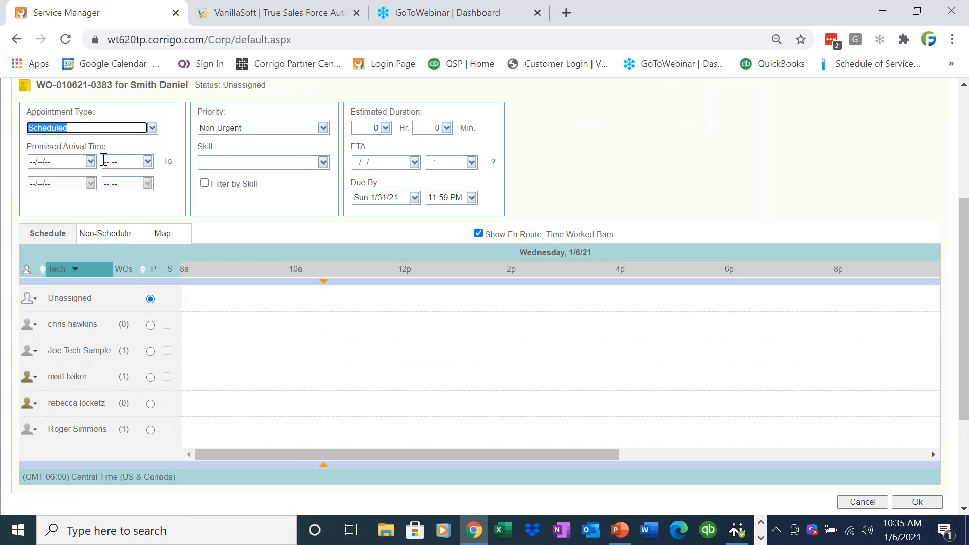
- Set the promised arrival date to 1/6/2021, assign the first listed technician as primary, and save the assignment
left_click(90, 161)
left_click(86, 286)
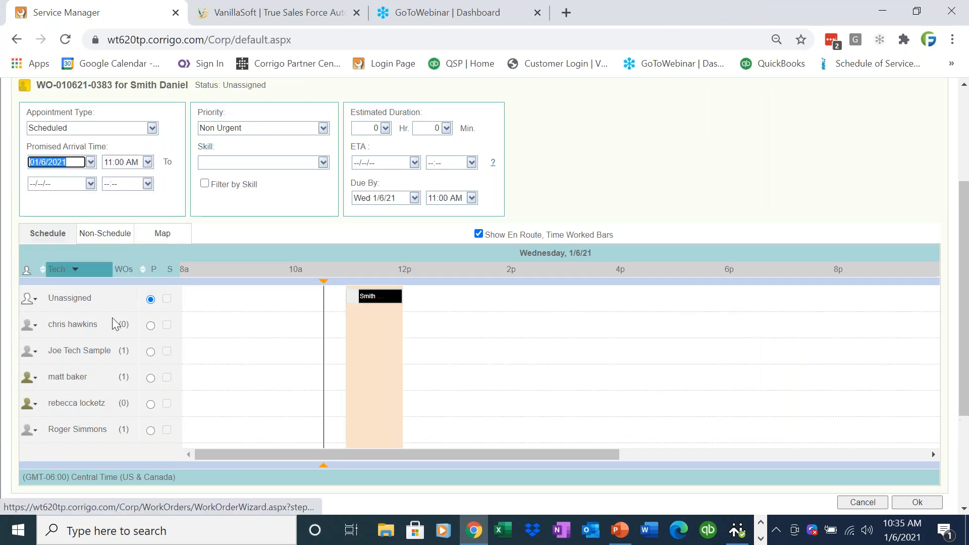
left_click(150, 326)
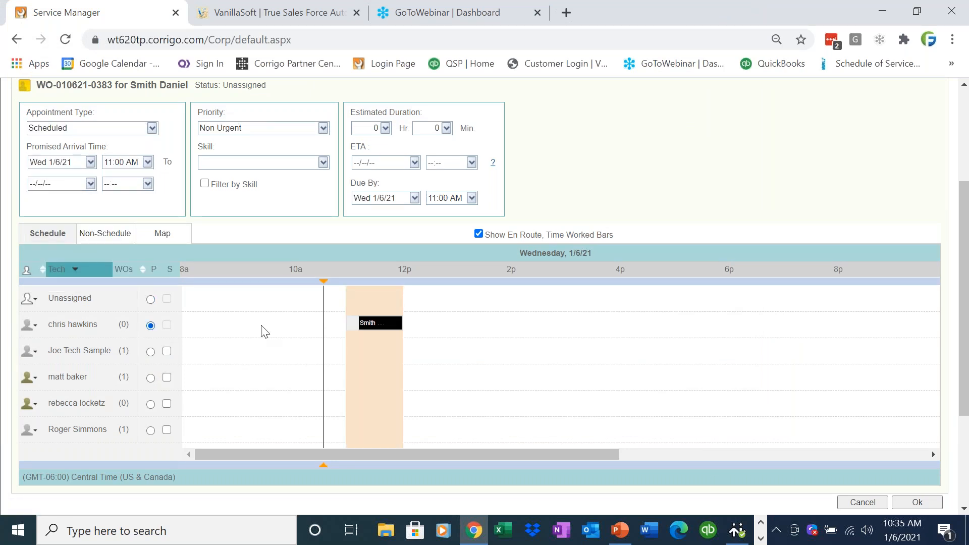
left_click(918, 503)
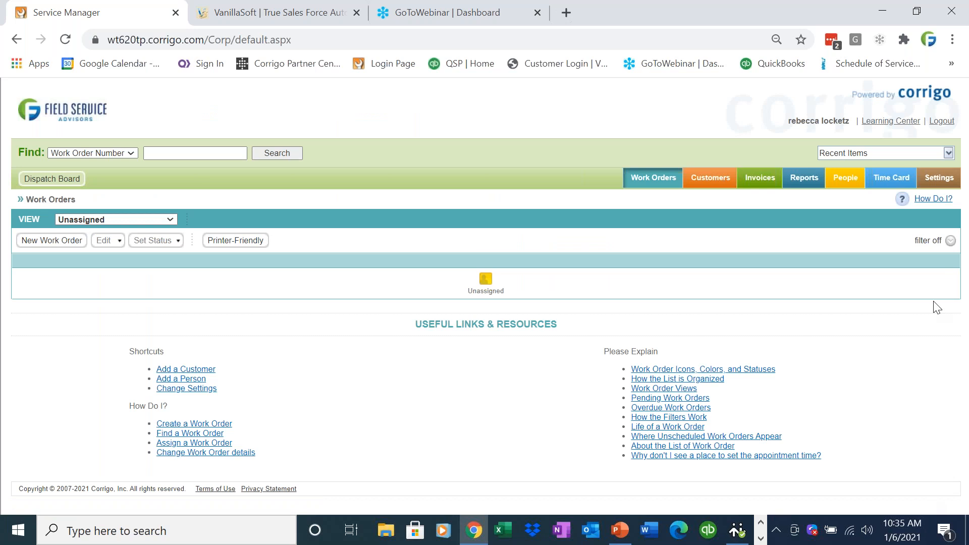
- Switch to the Intuit Field Service Management presentation in PowerPoint
left_click(620, 531)
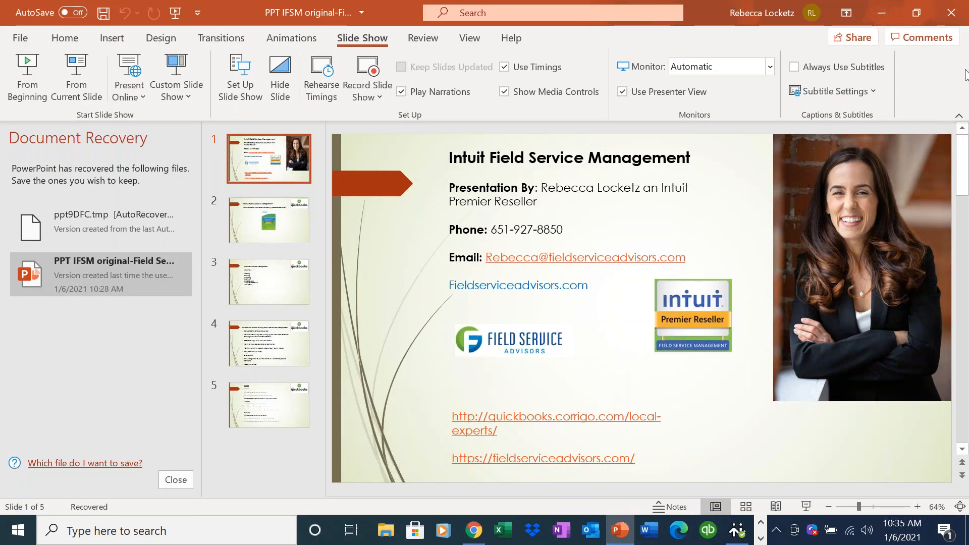